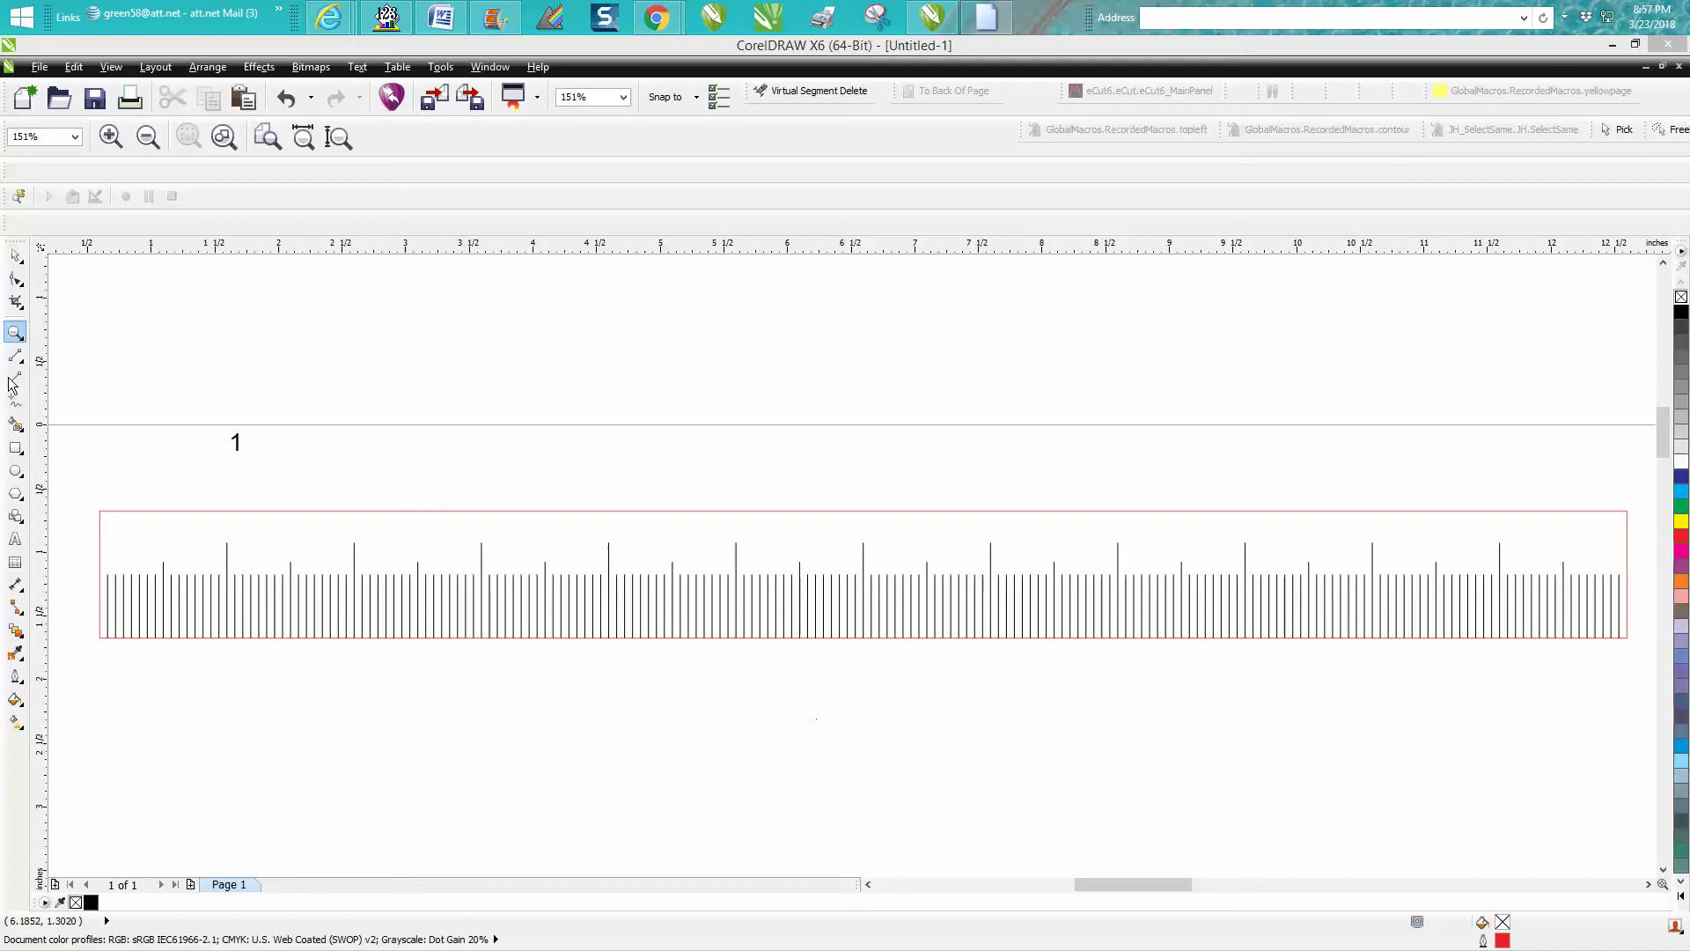
# Step: Zoom in on the ruler's left end and drag the '1' label to its top-left corner
pyautogui.click(15, 333)
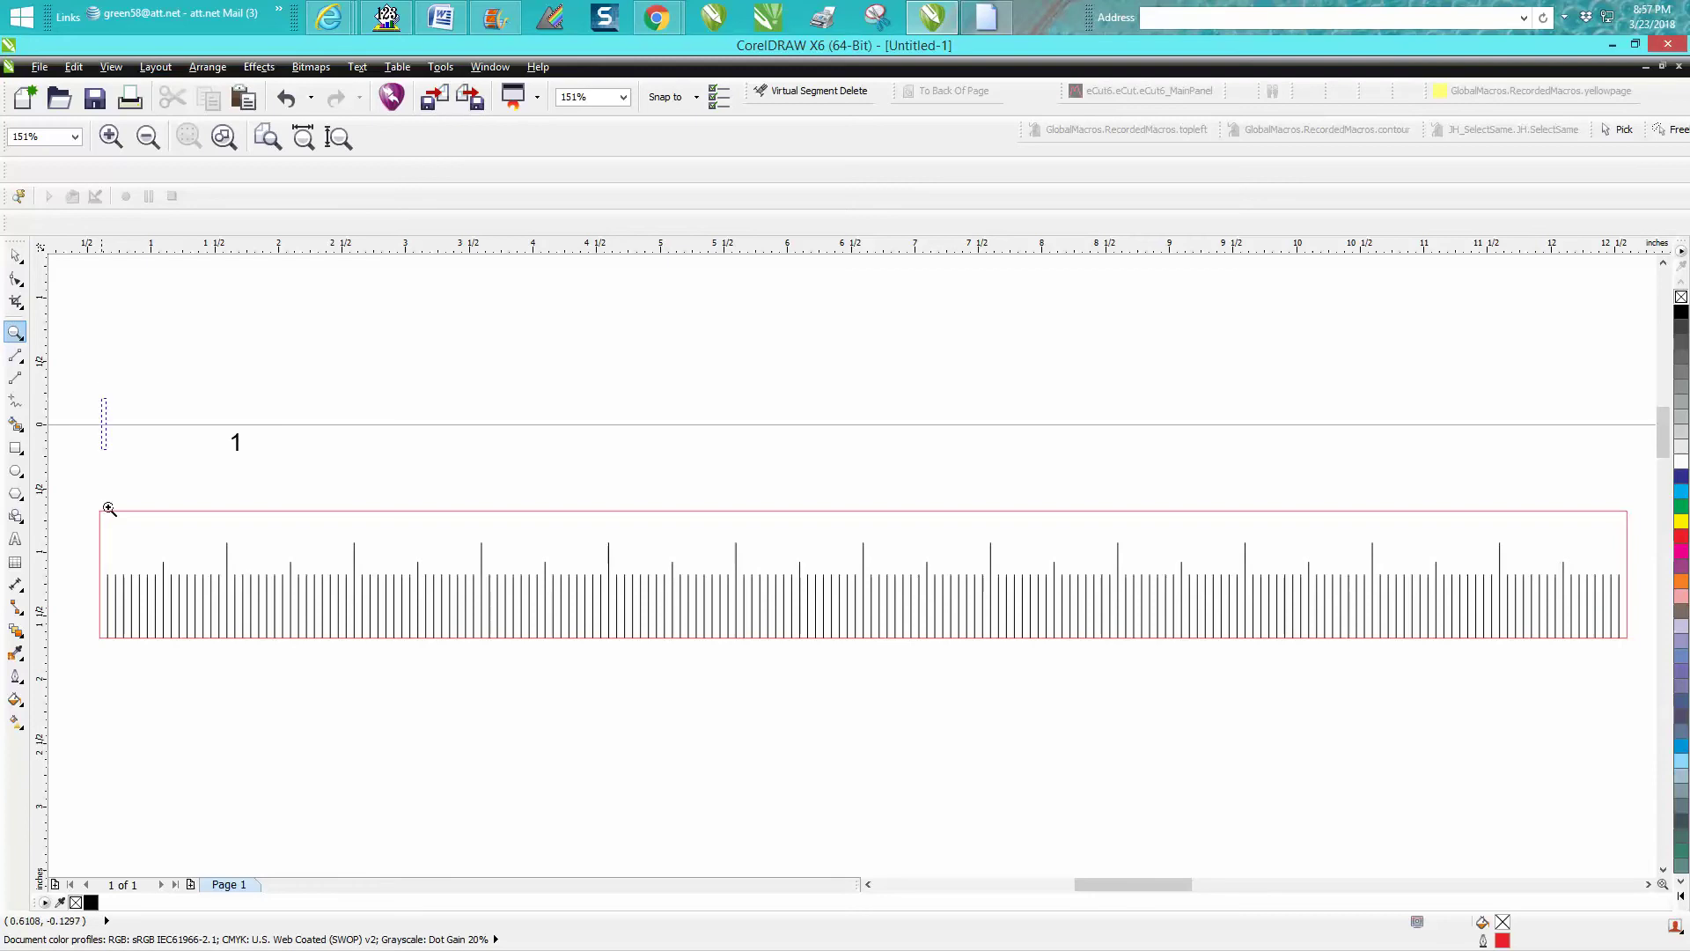
pyautogui.moveTo(108, 509); pyautogui.dragTo(472, 648)
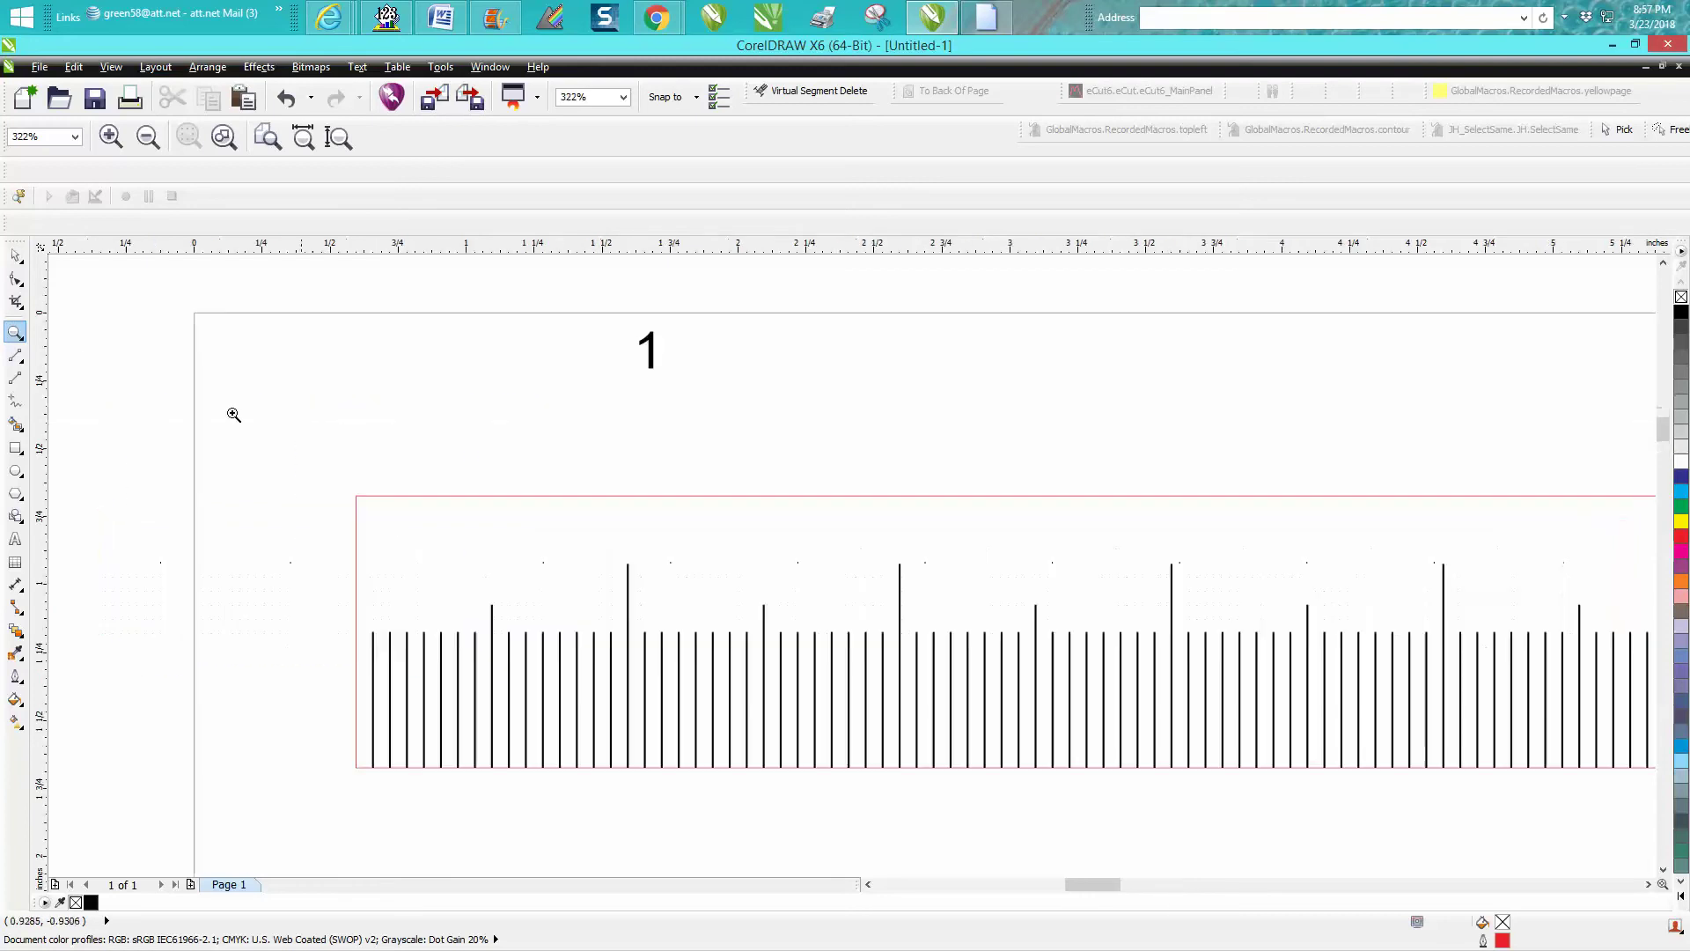
pyautogui.click(18, 260)
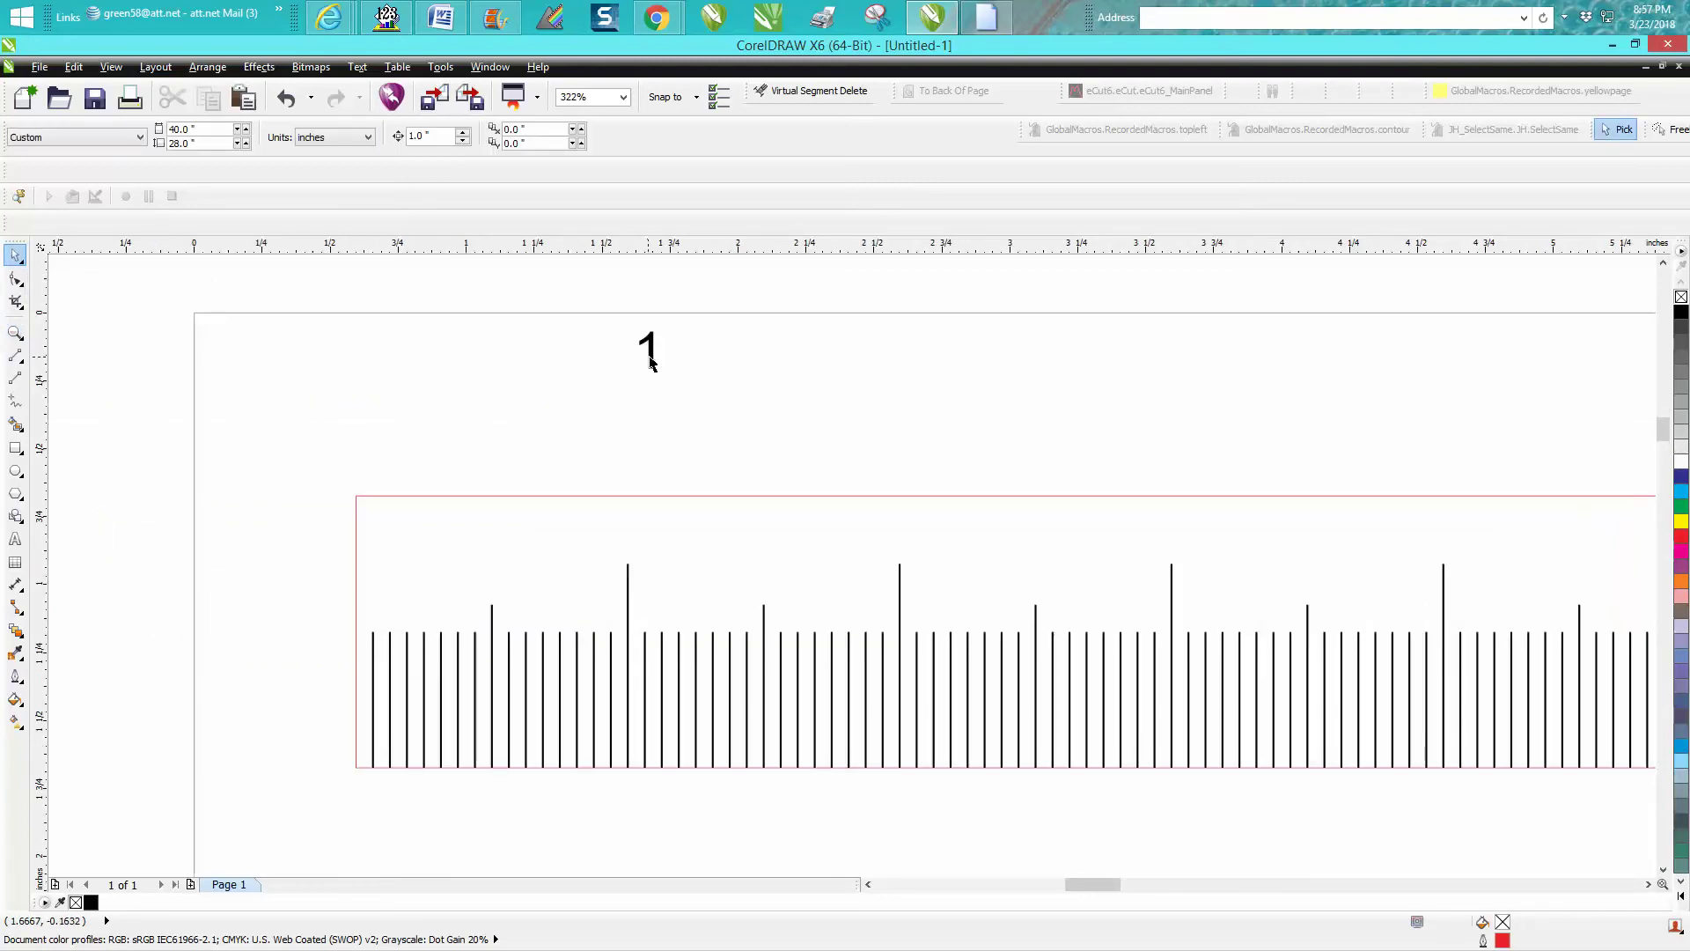
pyautogui.click(649, 348)
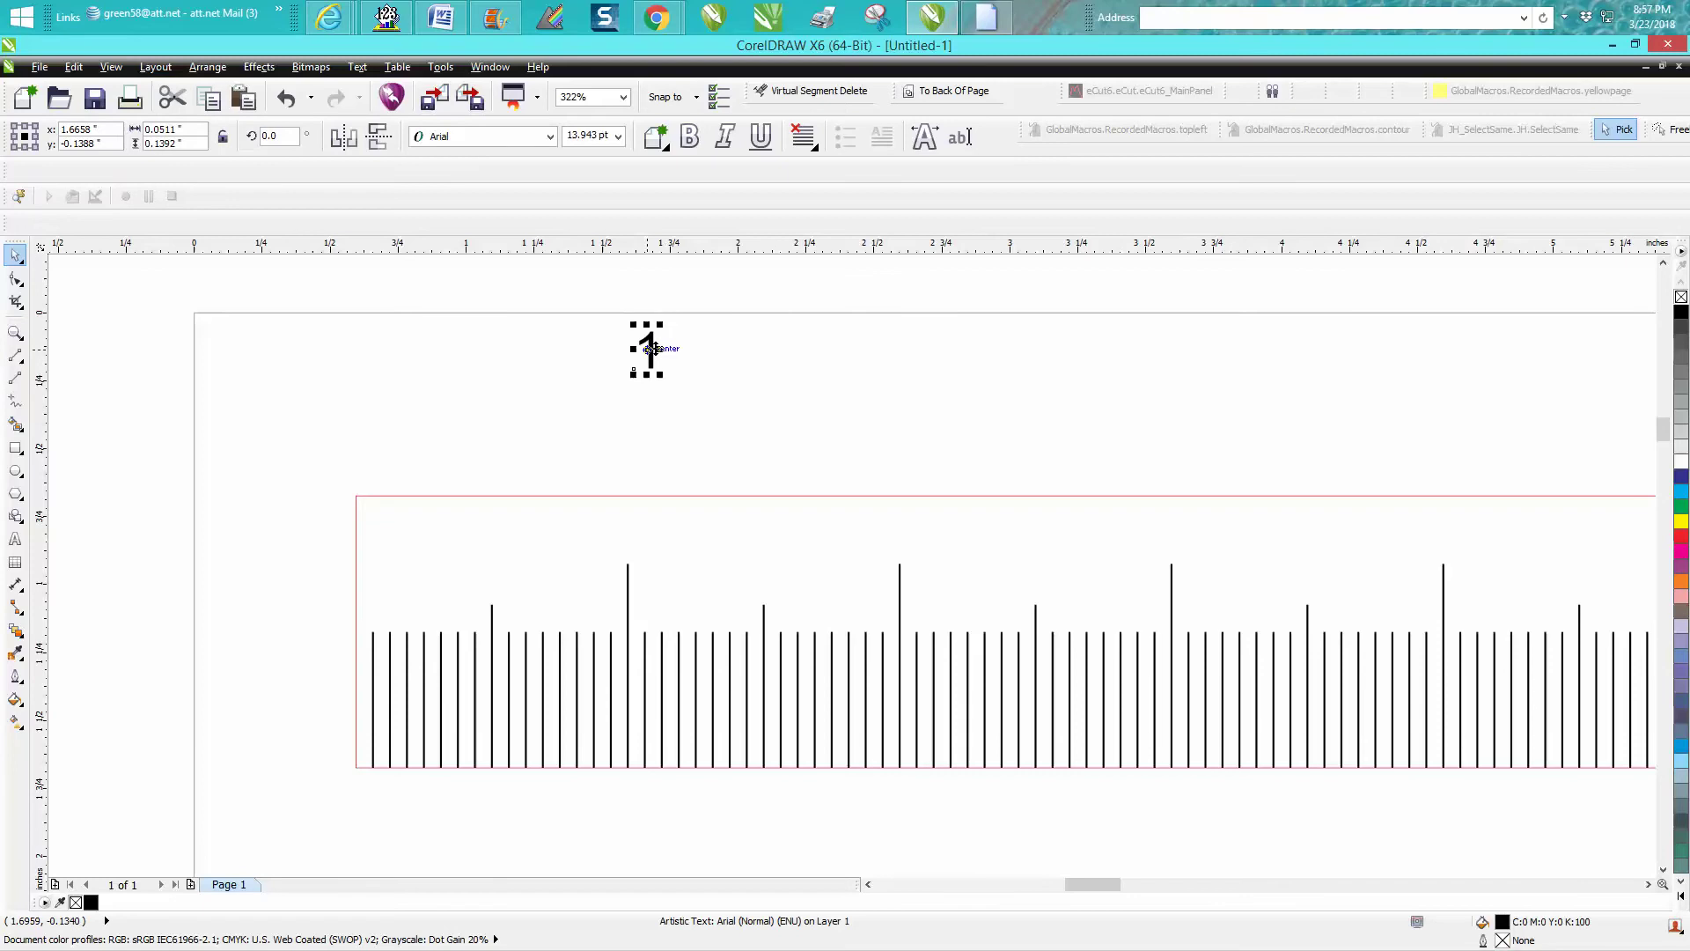
pyautogui.moveTo(649, 349)
pyautogui.mouseDown()
pyautogui.moveTo(630, 390)
pyautogui.moveTo(354, 543)
pyautogui.mouseUp()
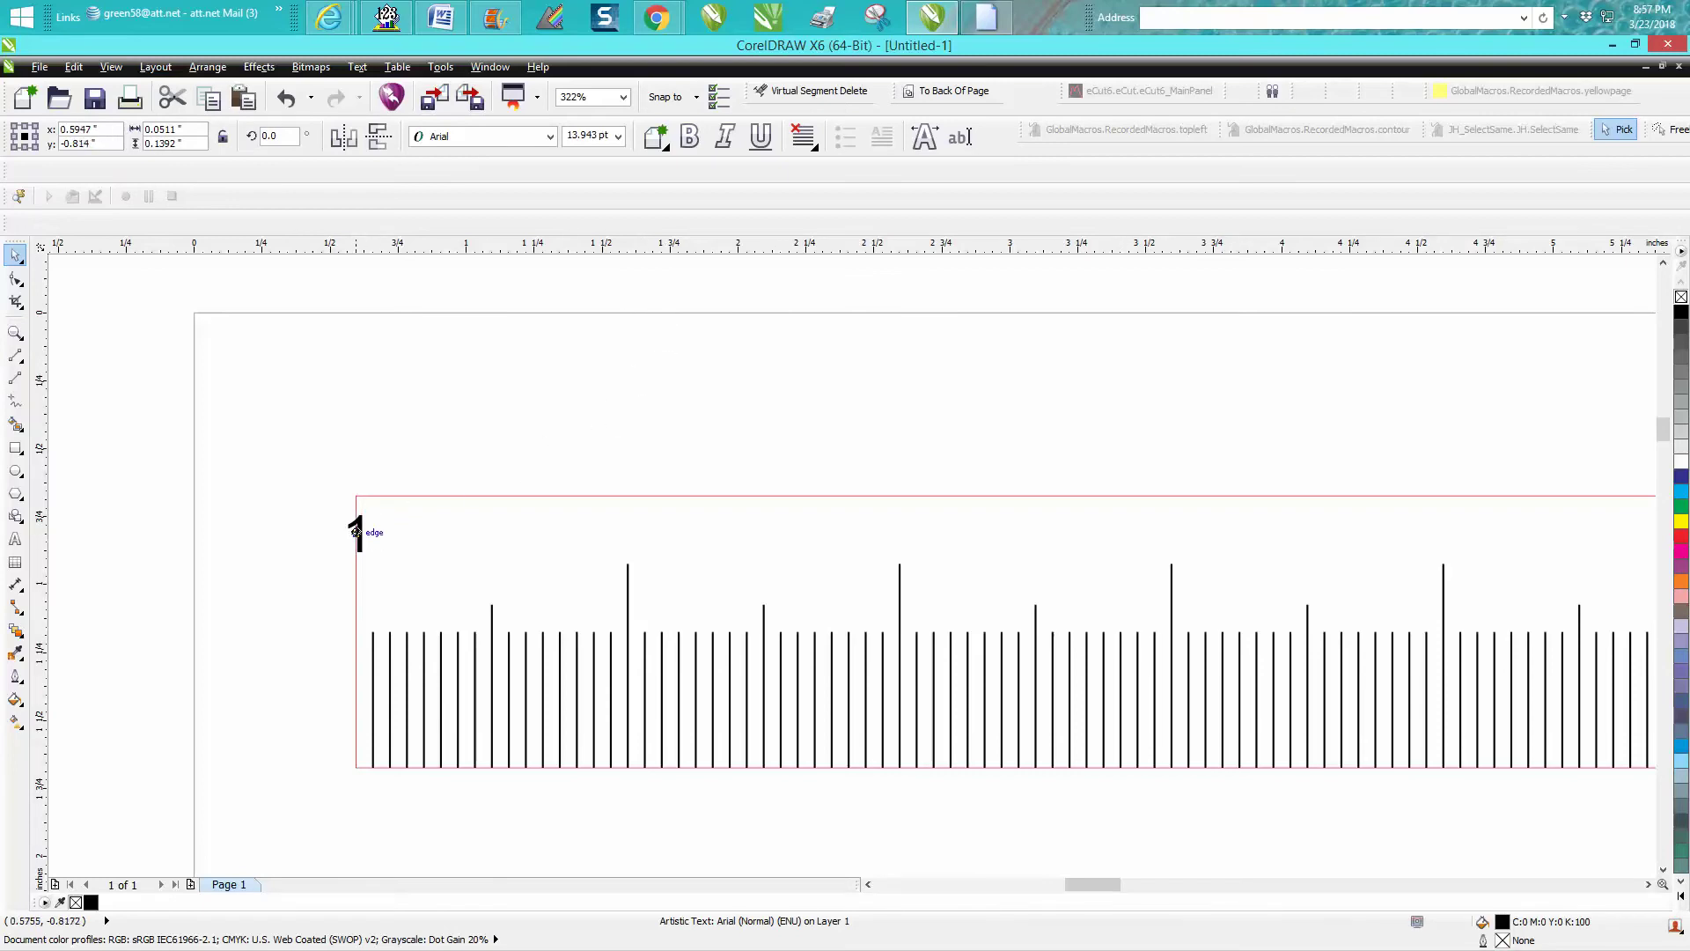
pyautogui.moveTo(355, 543); pyautogui.dragTo(357, 530)
pyautogui.click(16, 332)
# Step: Duplicate the '1' one inch right and delete the original, leaving it above the first inch mark
pyautogui.moveTo(362, 464); pyautogui.dragTo(449, 656)
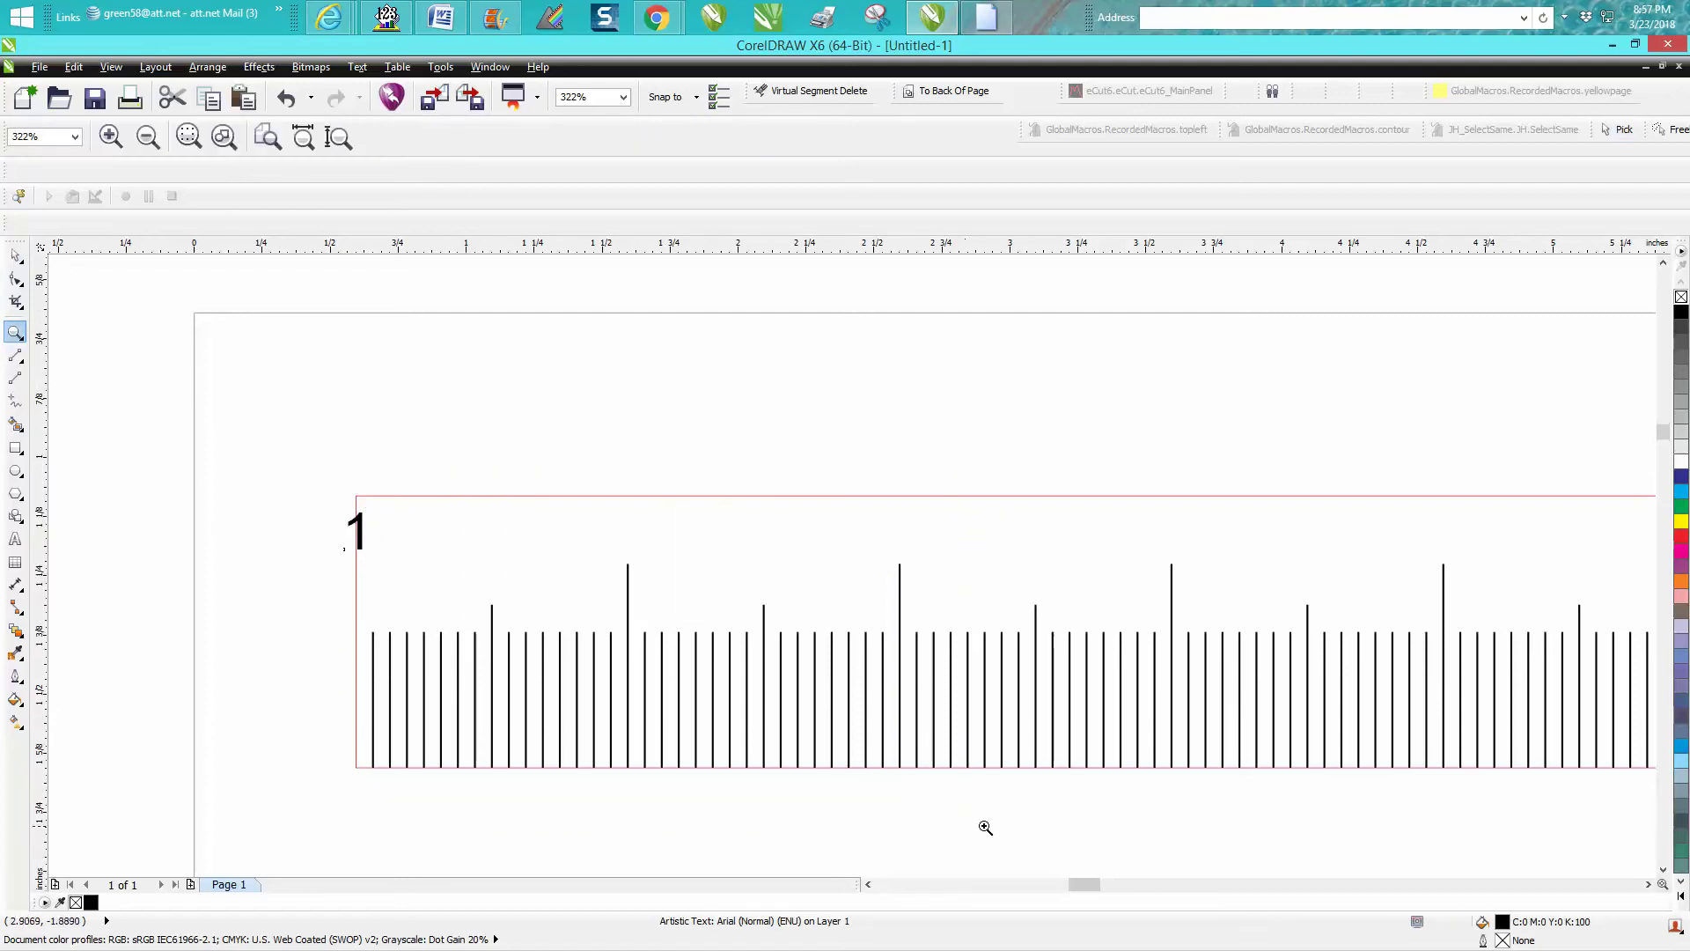
pyautogui.click(16, 253)
pyautogui.click(333, 347)
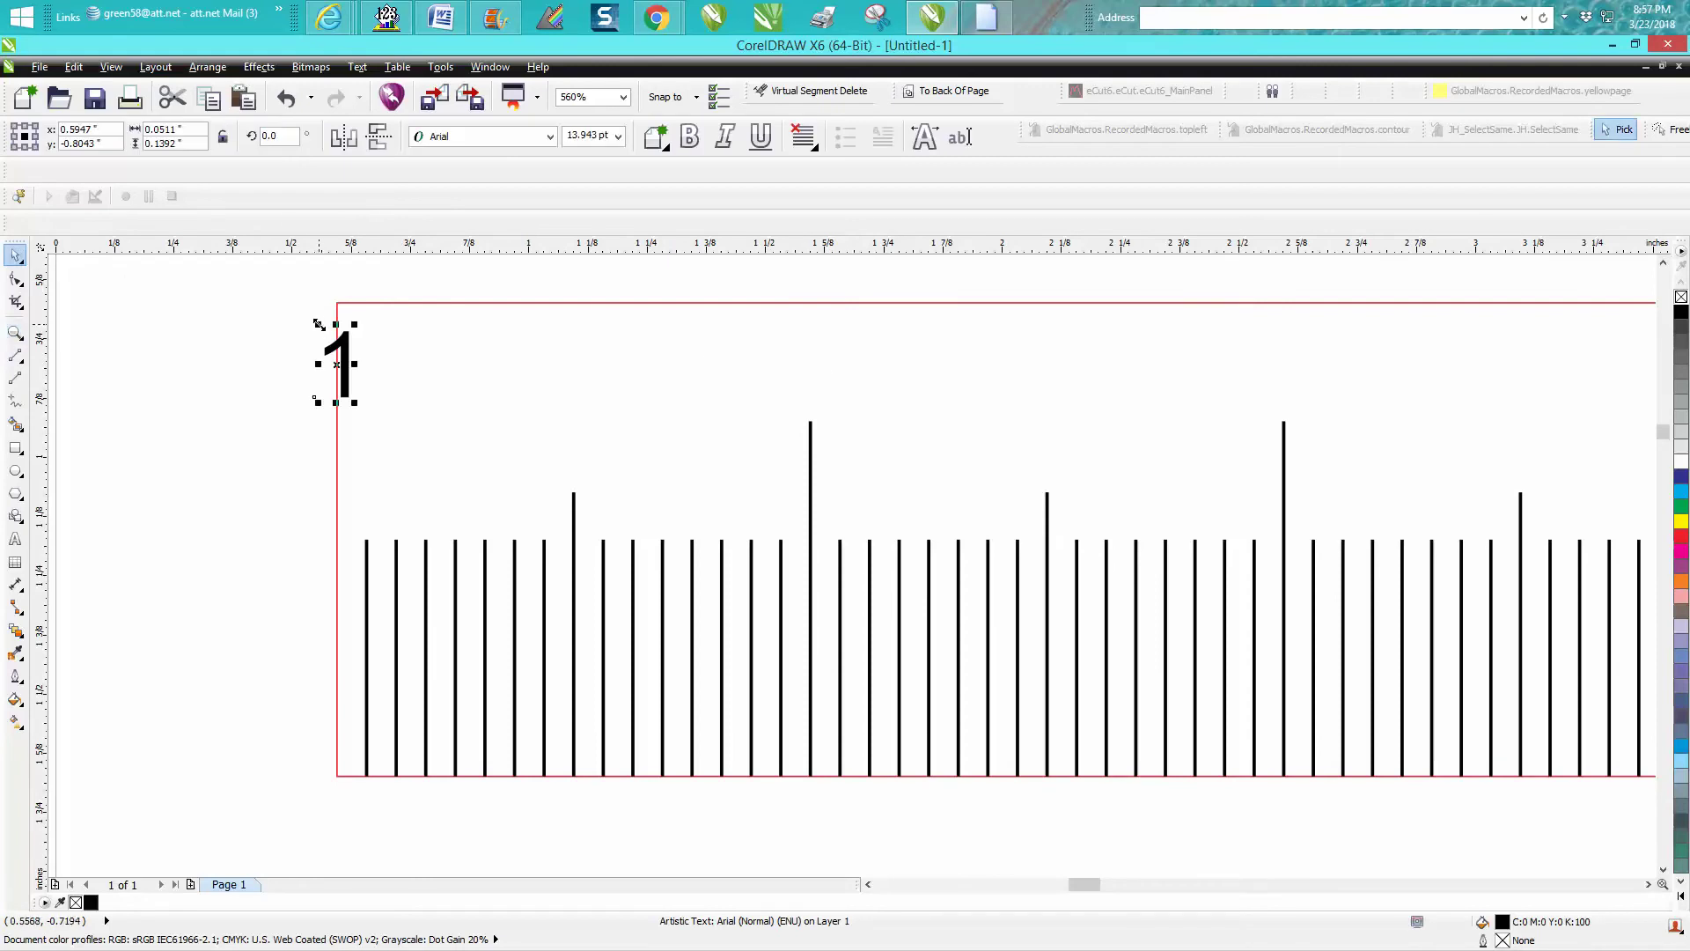
pyautogui.click(282, 313)
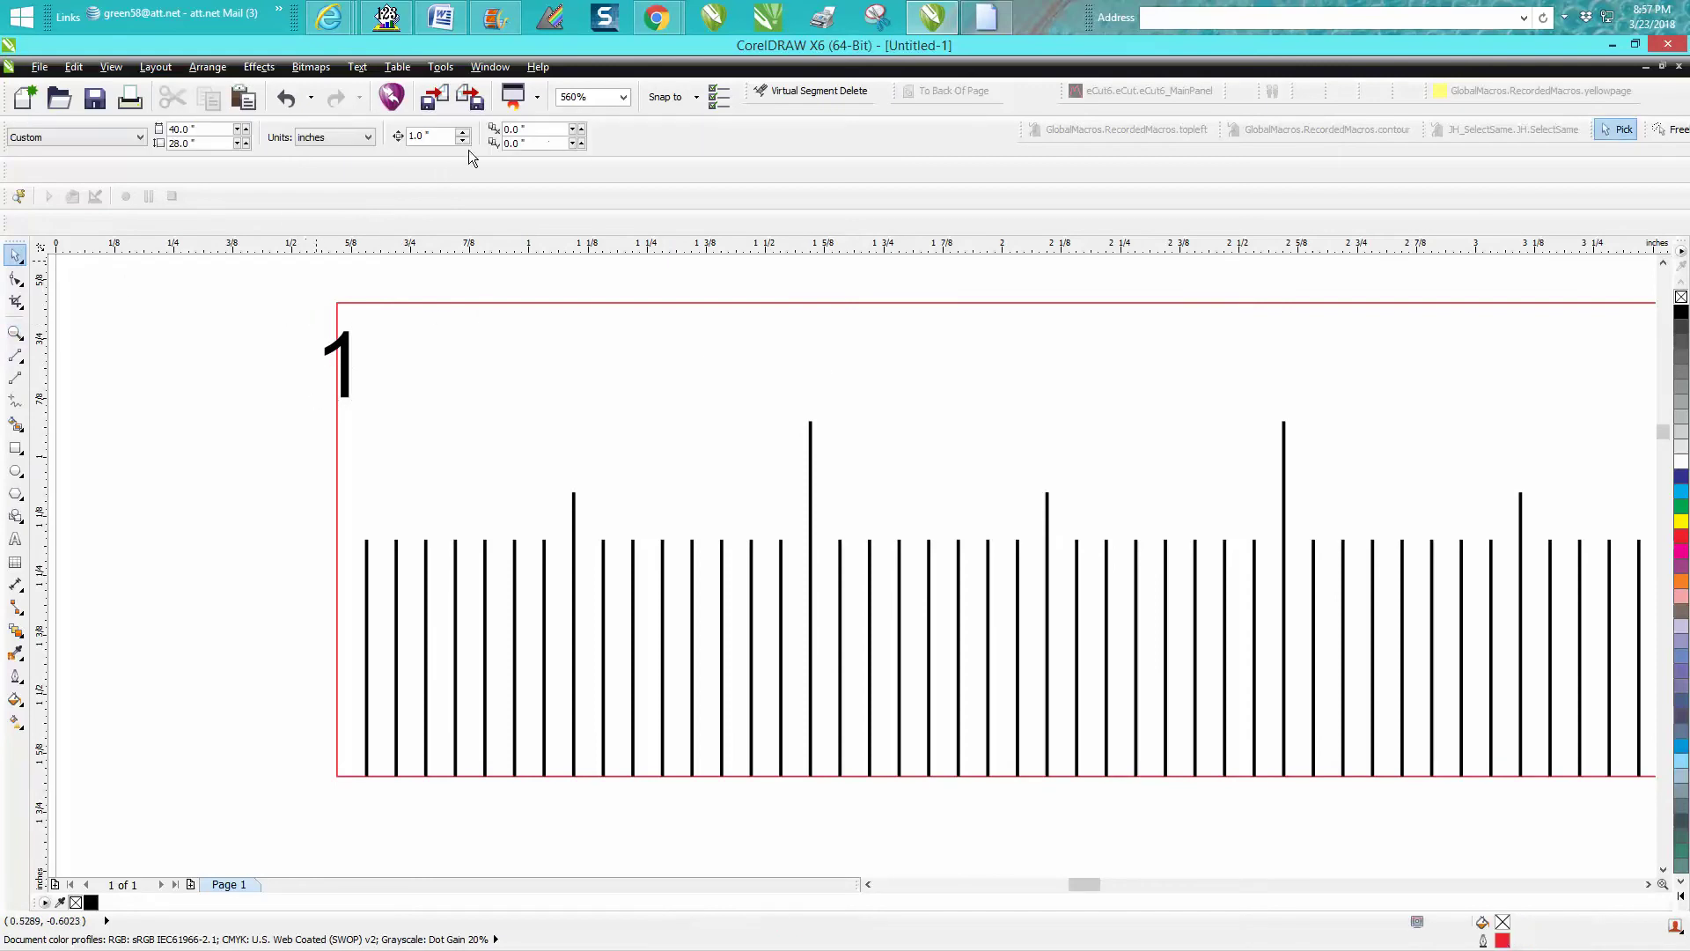
pyautogui.click(341, 350)
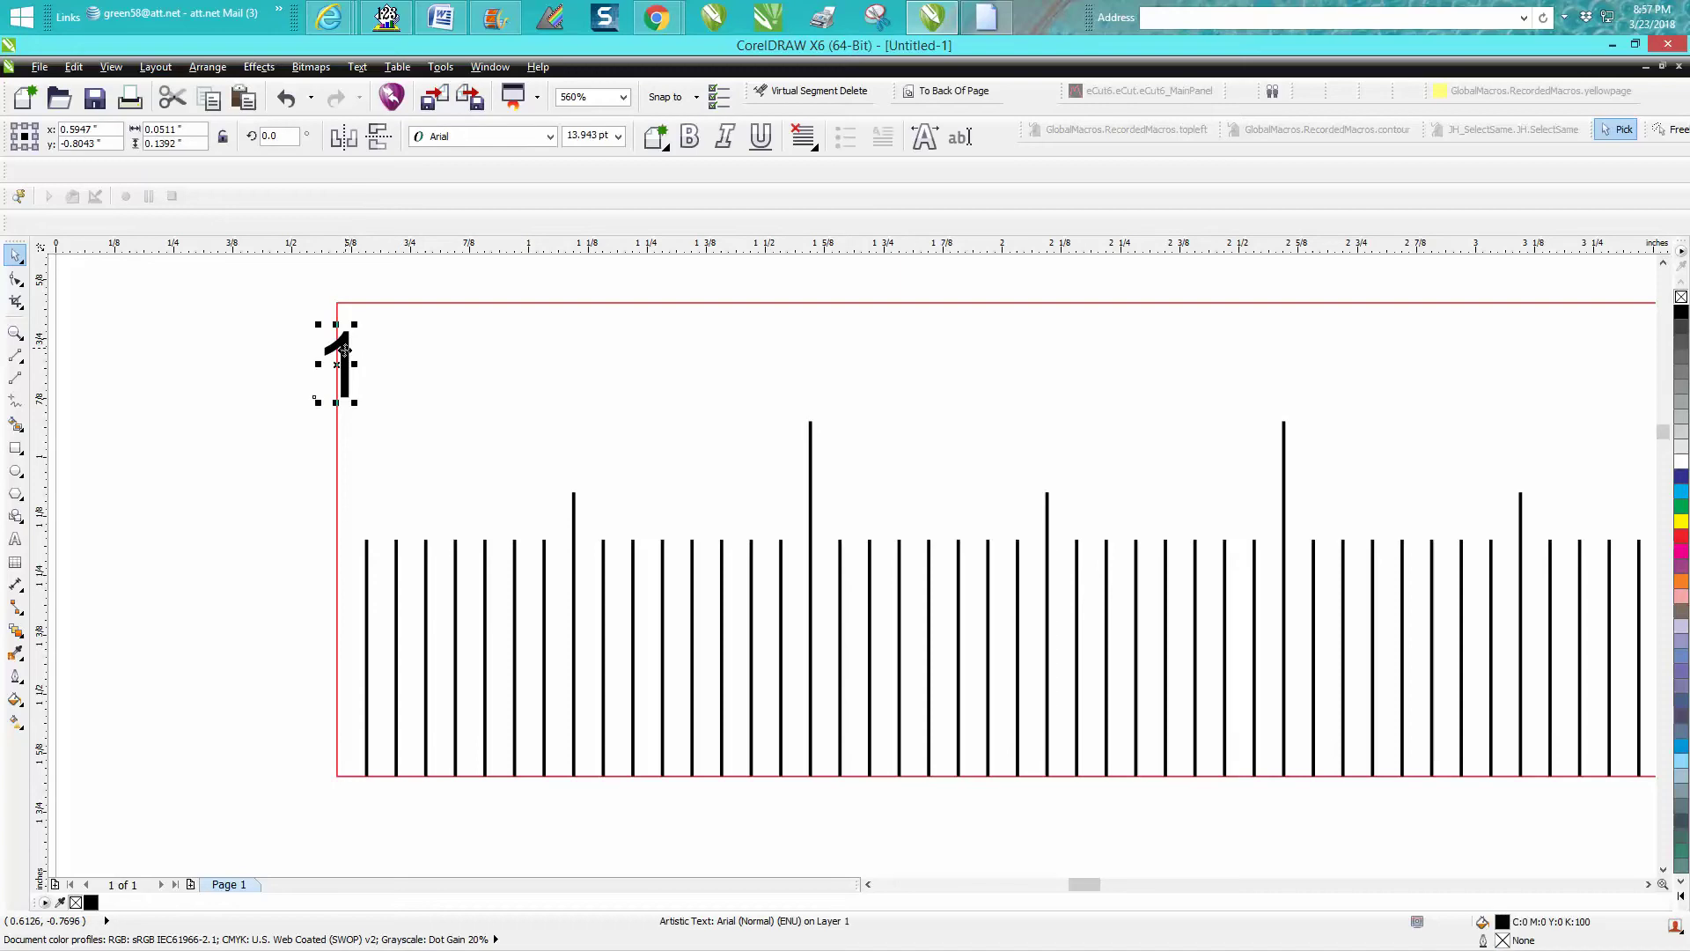
pyautogui.hotkey('ctrl', 'd')
pyautogui.click(346, 359)
pyautogui.press('Delete')
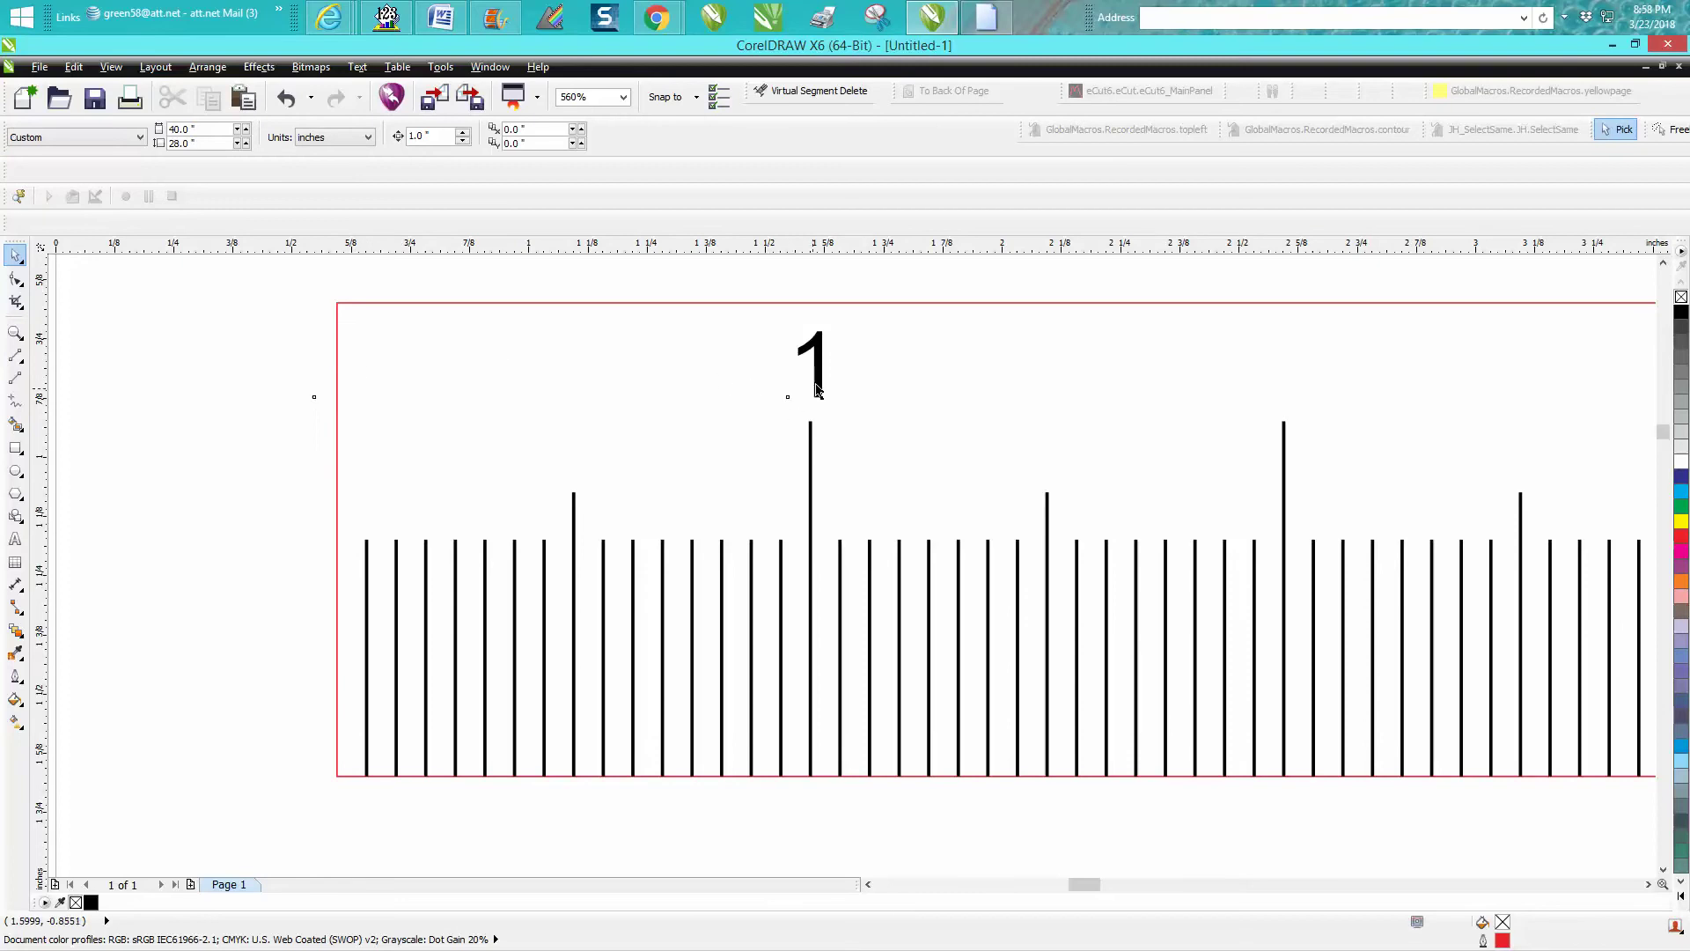
pyautogui.scroll(-3, 795, 413)
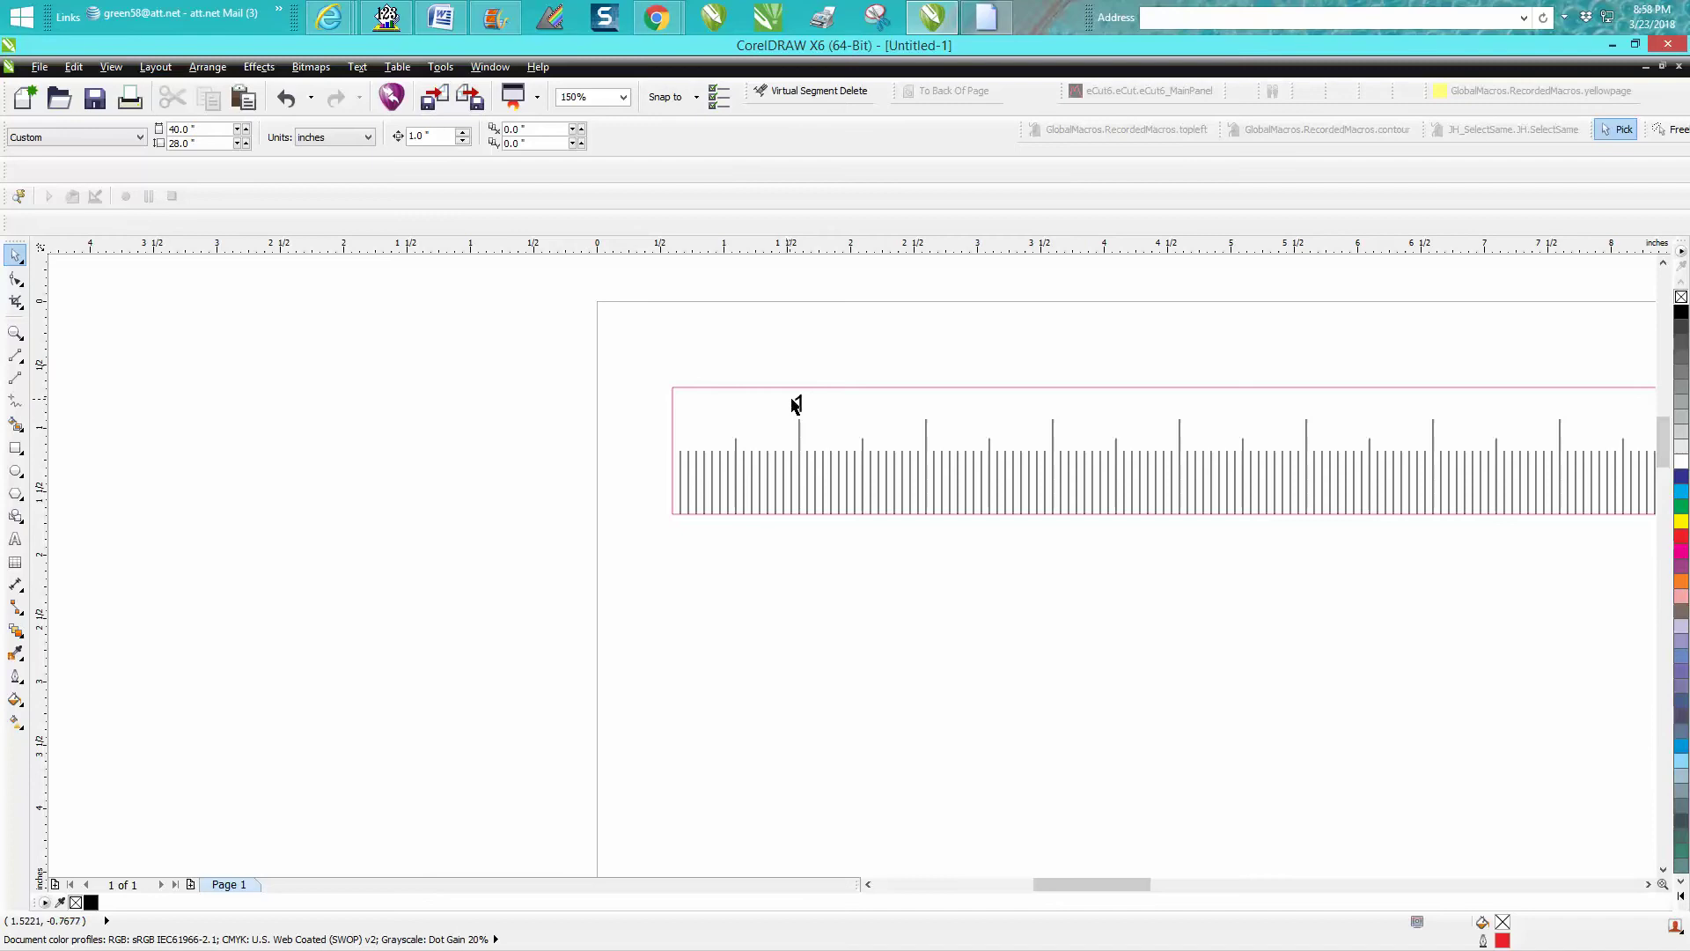
# Step: Duplicate the first-inch '1' label repeatedly at one-inch offsets above the following inch marks
pyautogui.click(801, 405)
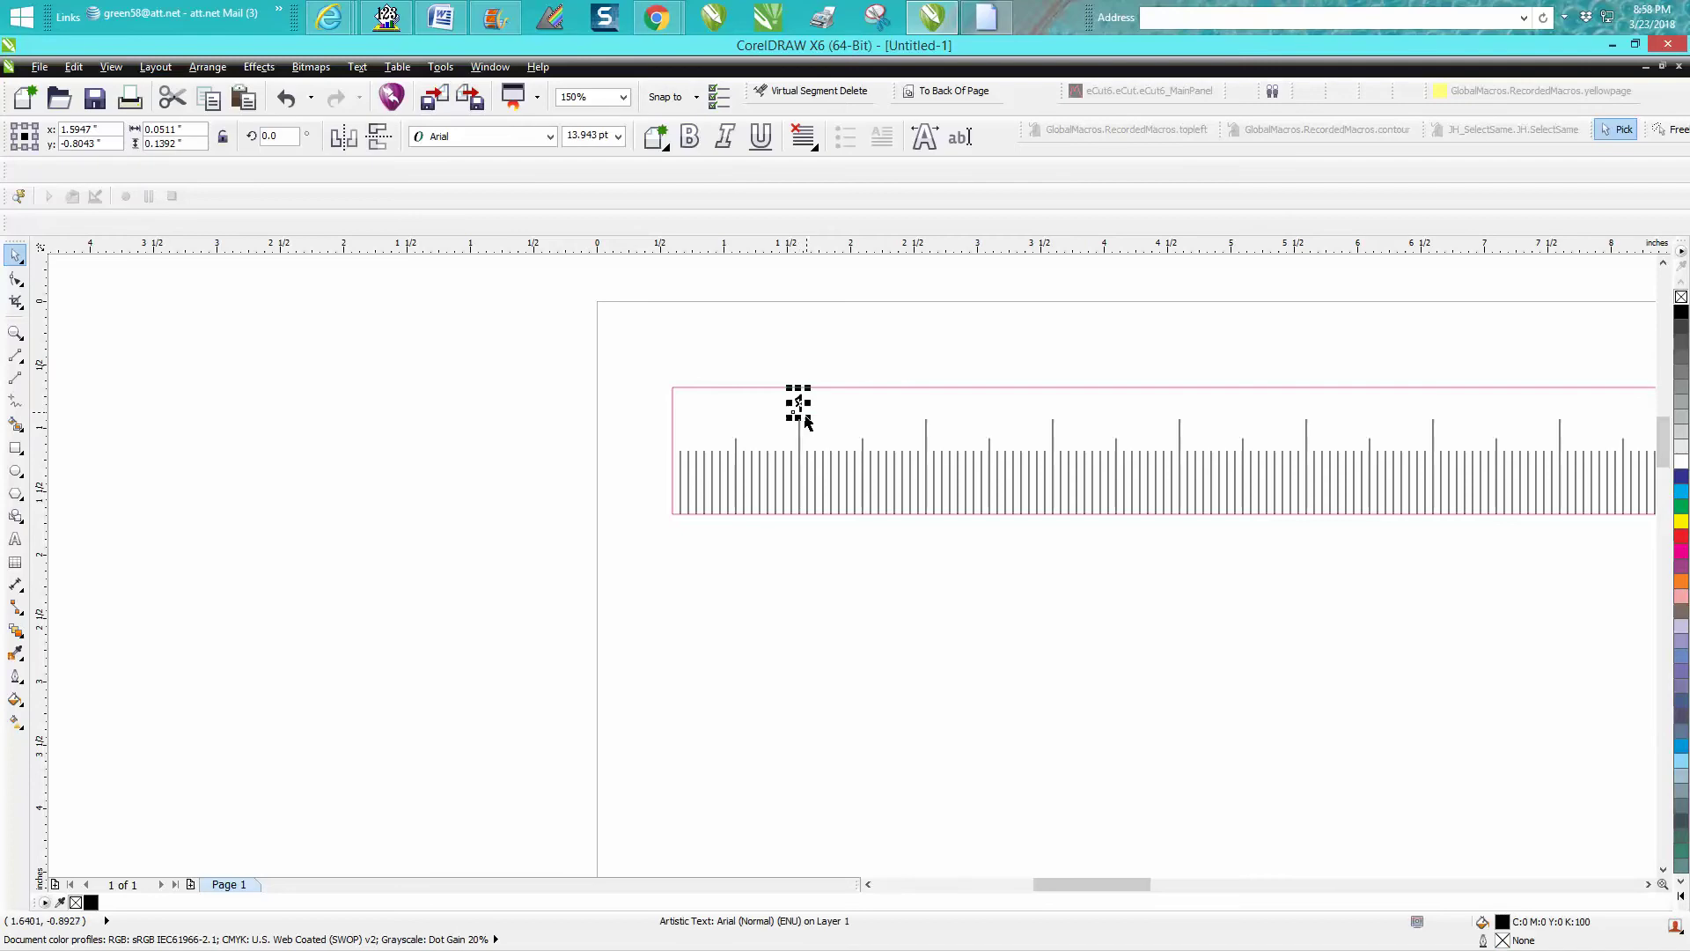
pyautogui.hotkey('ctrl', 'd')
pyautogui.hotkey('ctrl', 'd')
pyautogui.hotkey('ctrl', 'd')
pyautogui.hotkey('ctrl', 'd')
# Step: Zoom in on the first few inch labels and select the second '1' label
pyautogui.press('z')
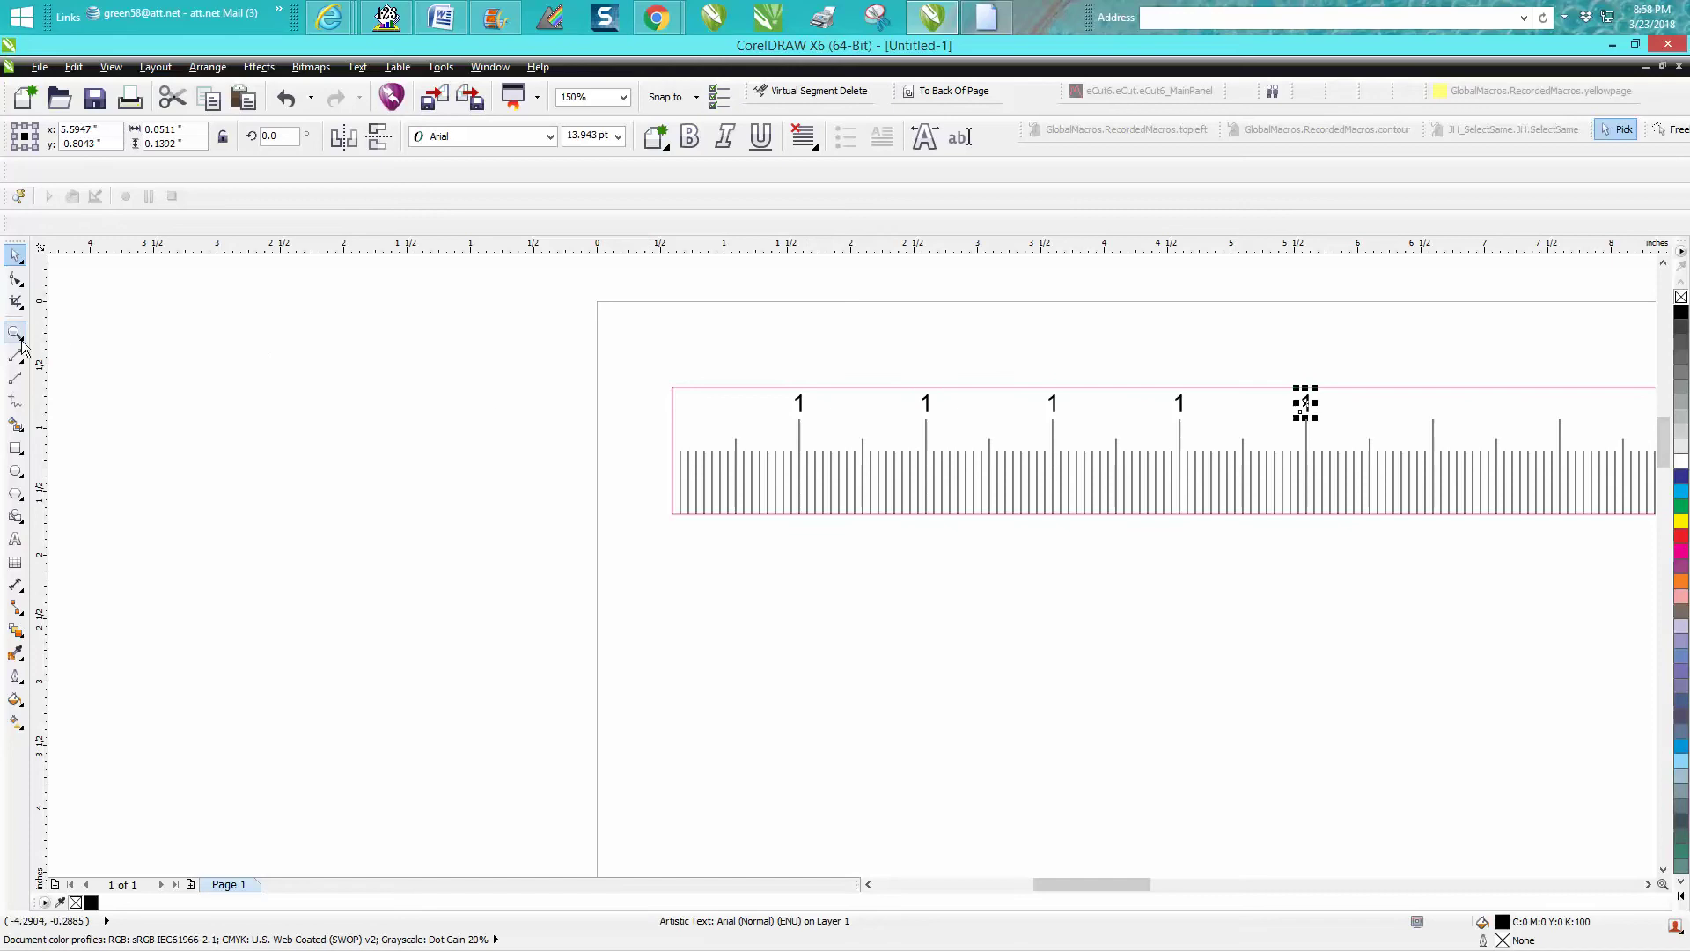
pyautogui.moveTo(909, 344)
pyautogui.mouseDown()
pyautogui.moveTo(1239, 536)
pyautogui.moveTo(1349, 544)
pyautogui.mouseUp()
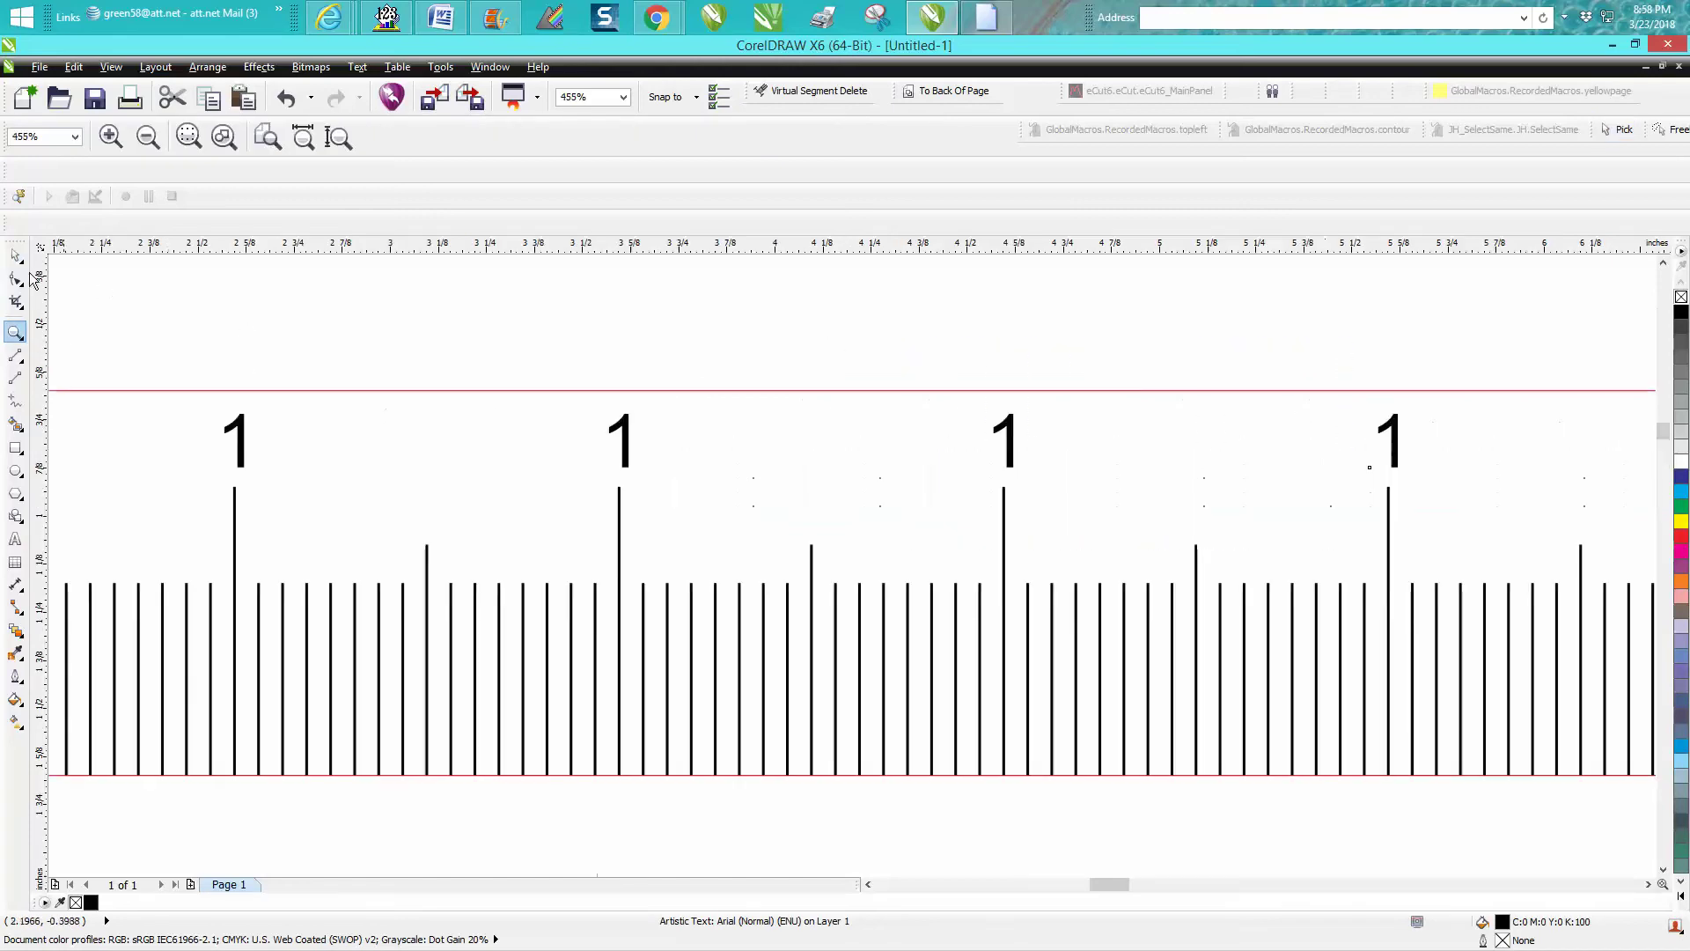
pyautogui.press('space')
pyautogui.click(625, 446)
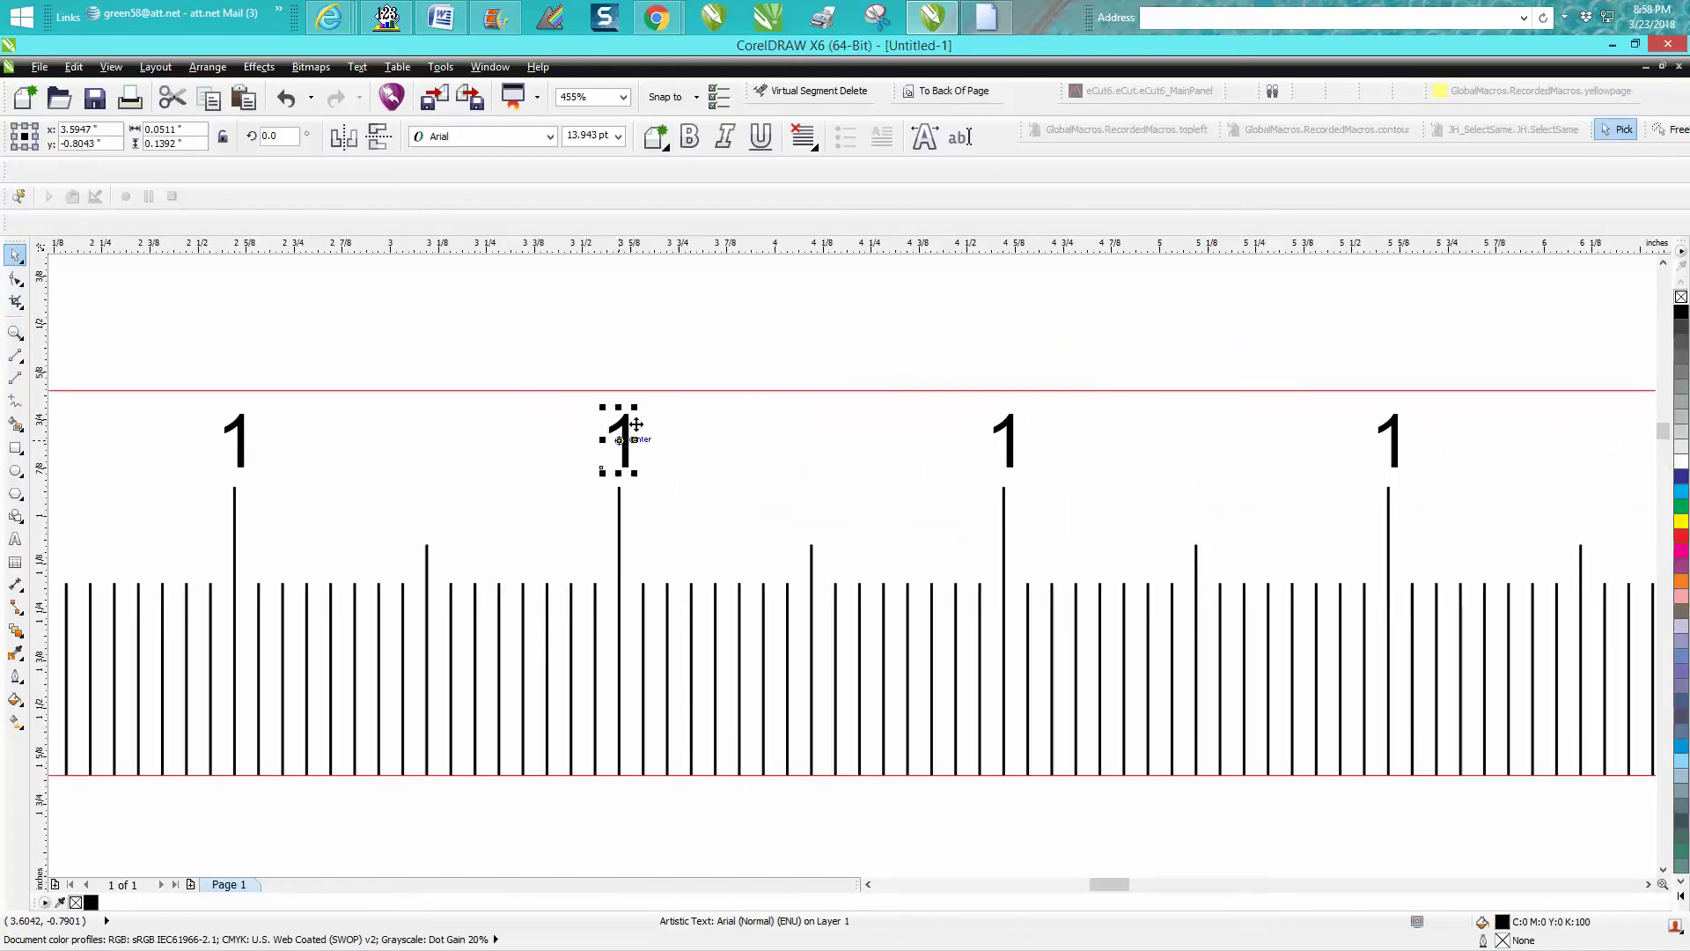
# Step: Change the second inch label's text from '1' to '2'
pyautogui.hotkey('ctrl', 'shift', 't')
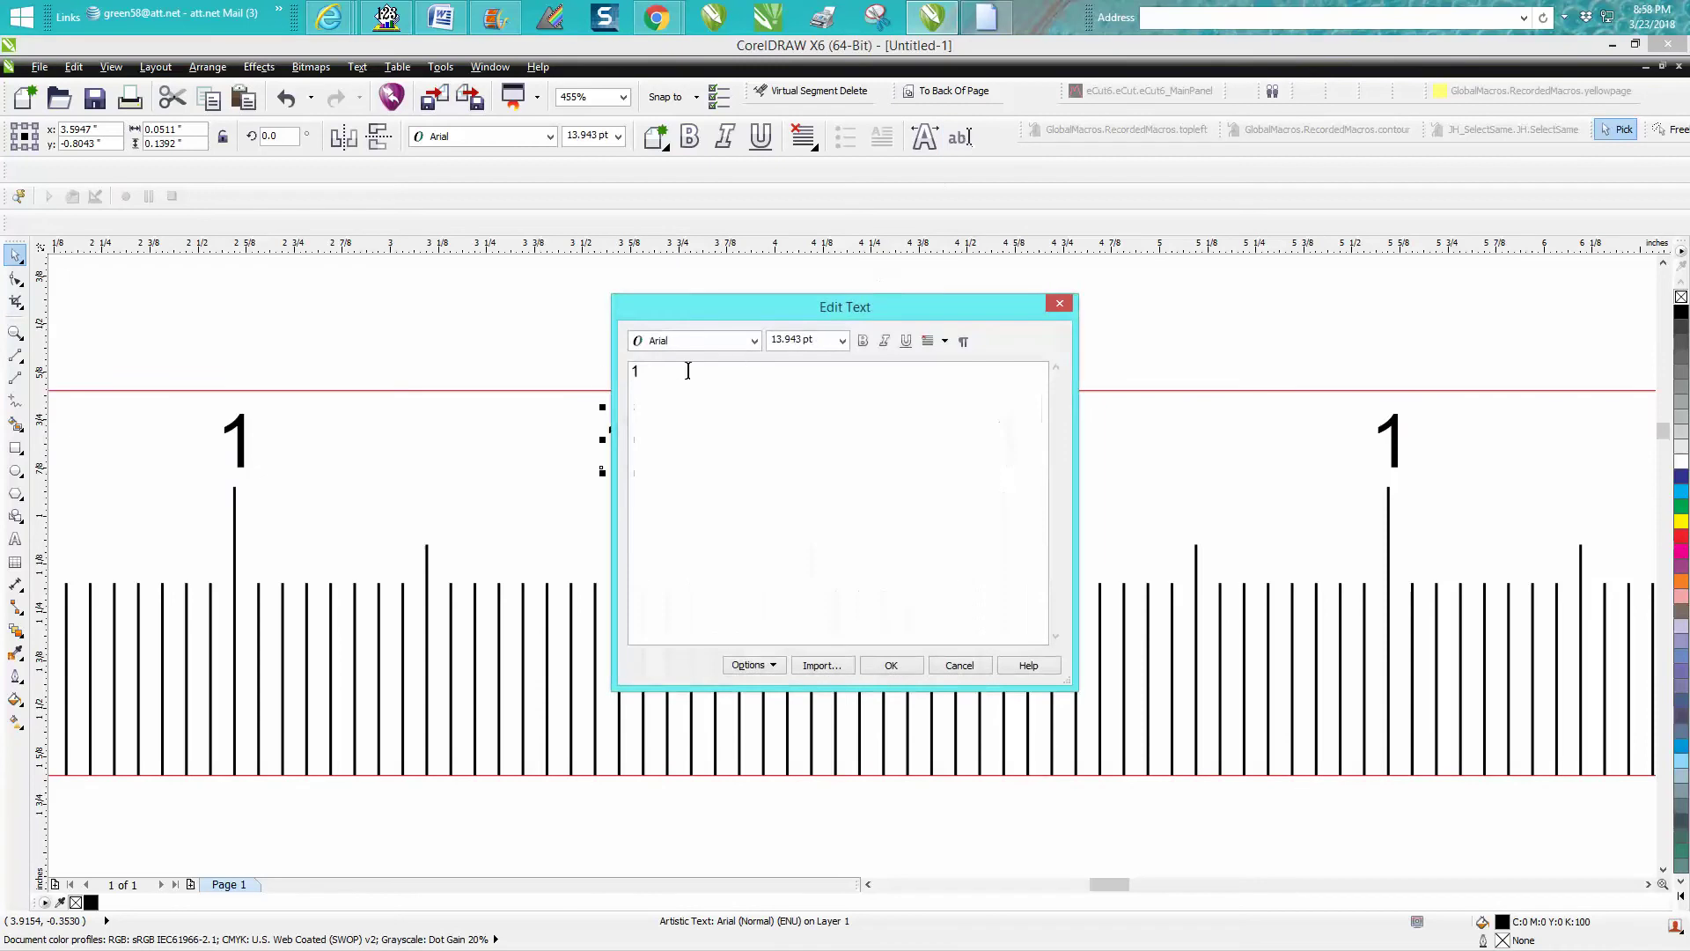
pyautogui.moveTo(686, 371); pyautogui.dragTo(597, 391)
pyautogui.write('2')
pyautogui.click(891, 667)
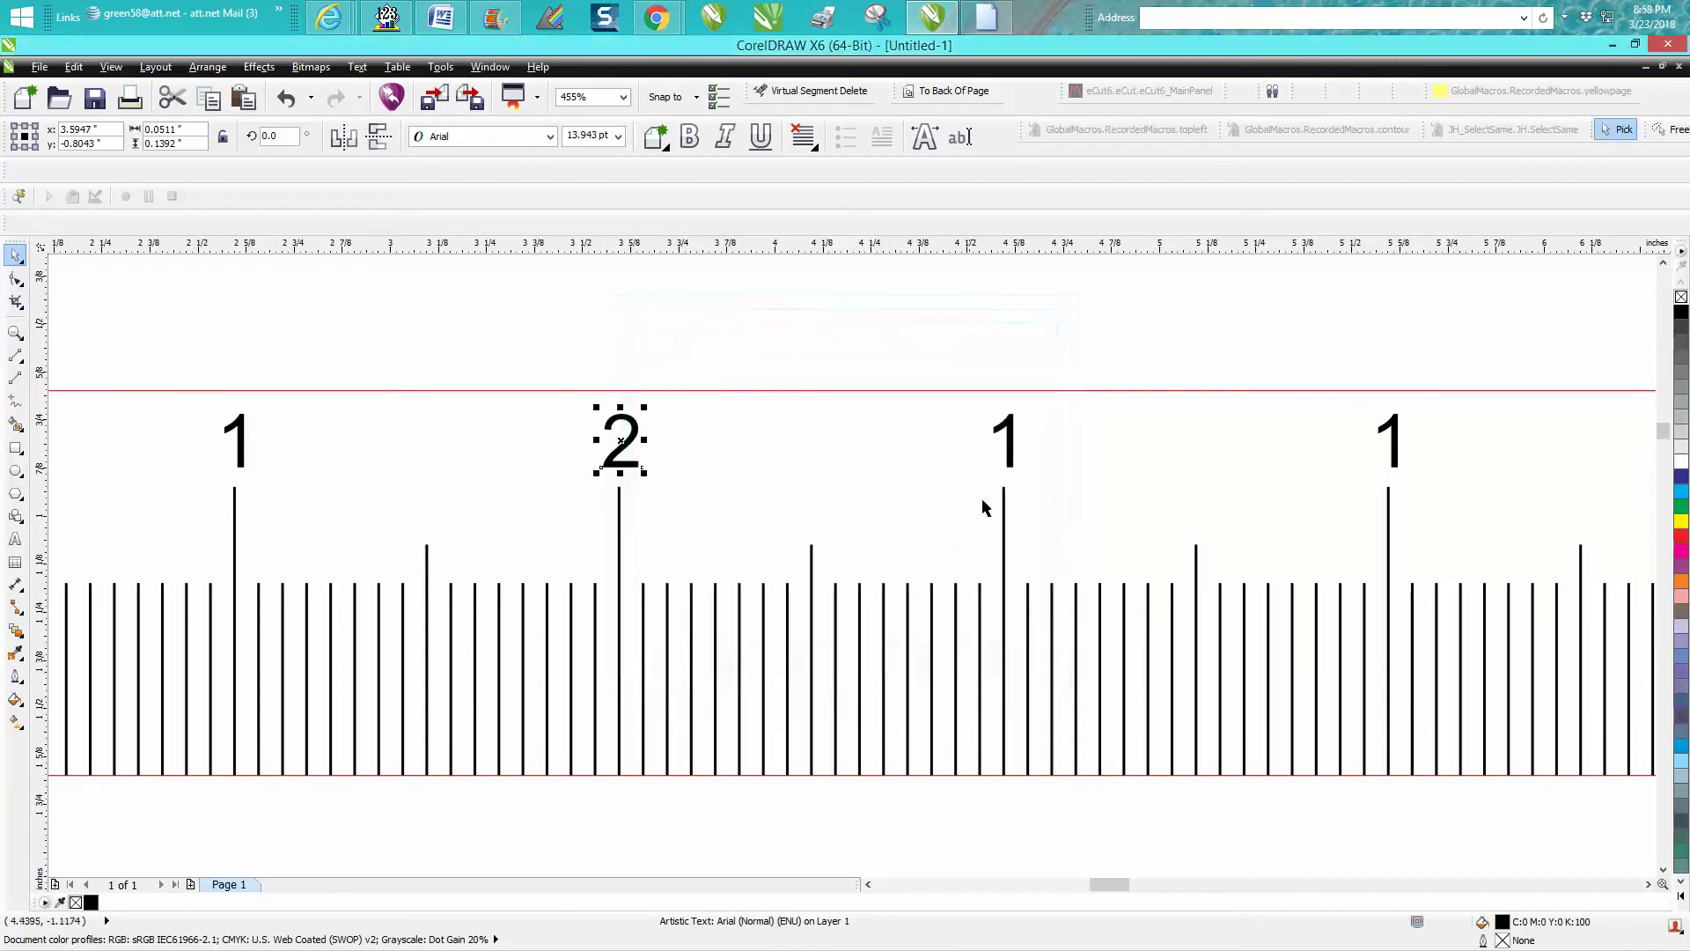
# Step: Change the third inch label's text from '1' to '3'
pyautogui.click(1001, 443)
pyautogui.click(959, 135)
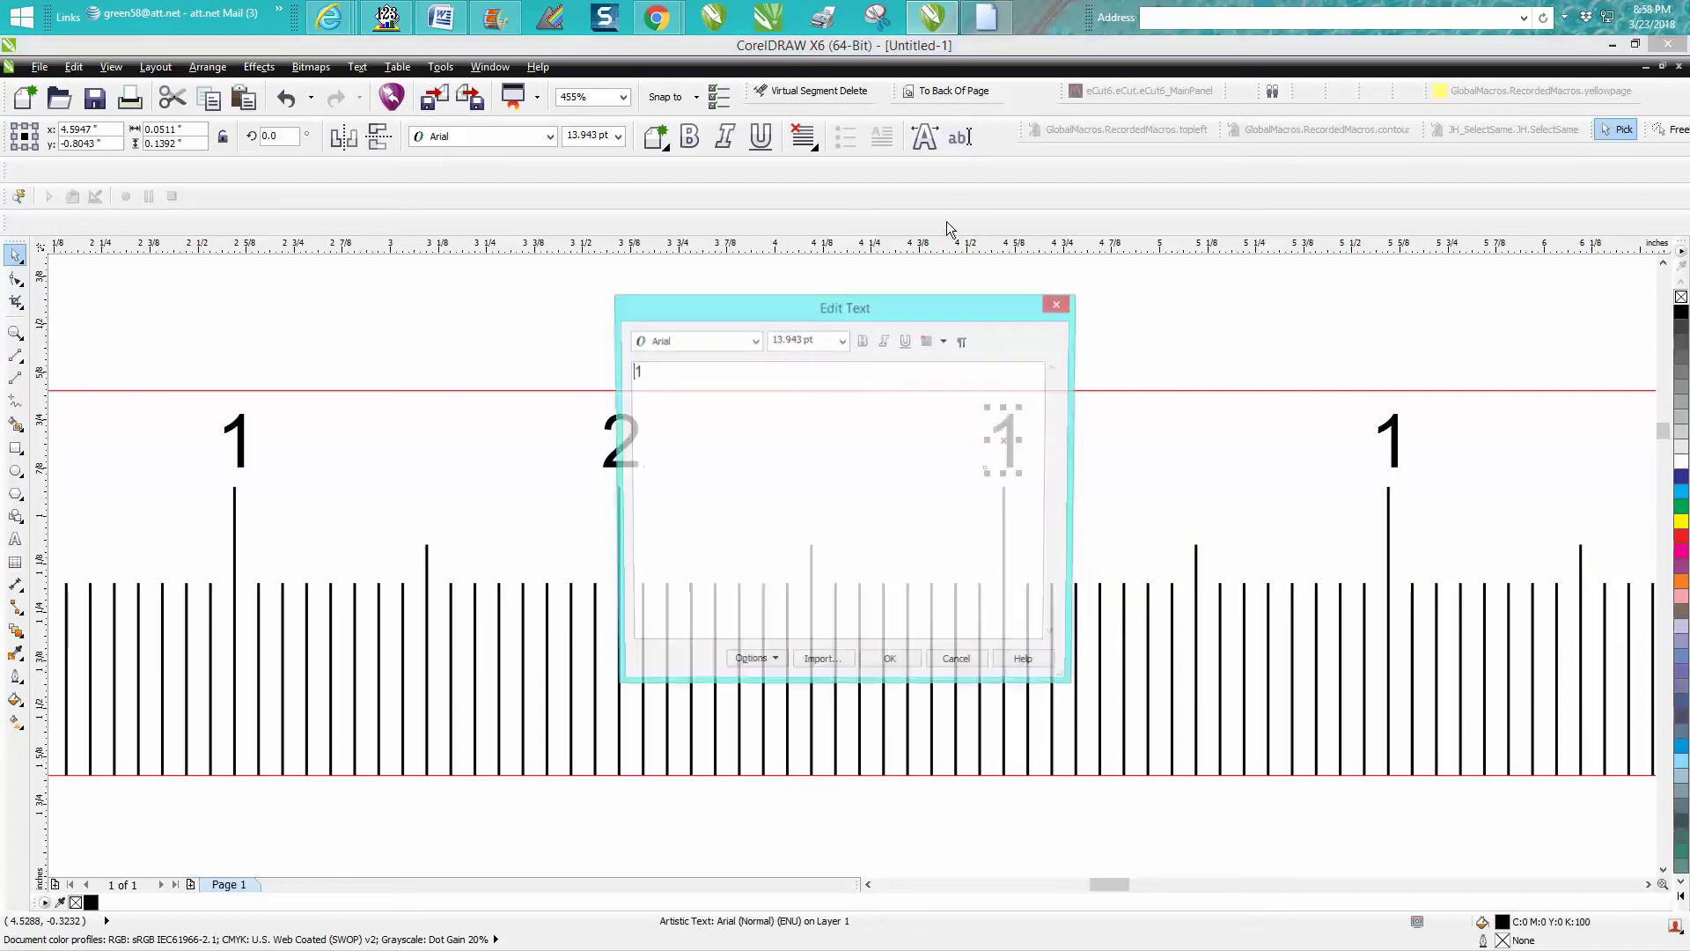
pyautogui.moveTo(668, 375); pyautogui.dragTo(611, 383)
pyautogui.write('3')
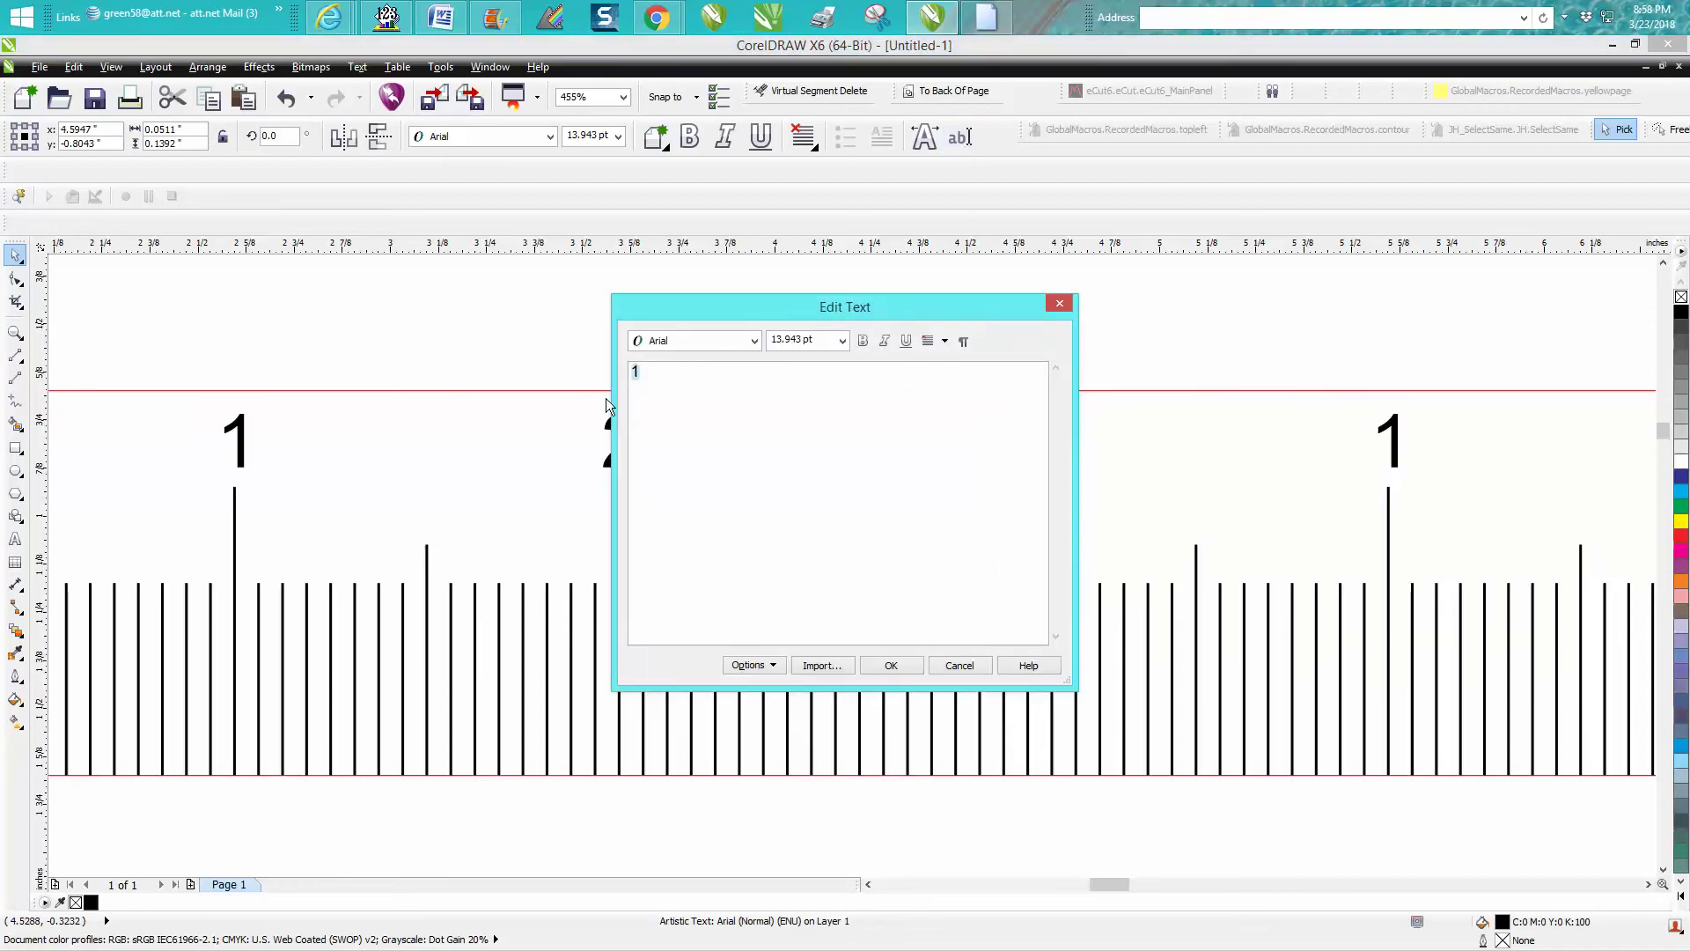
pyautogui.click(906, 663)
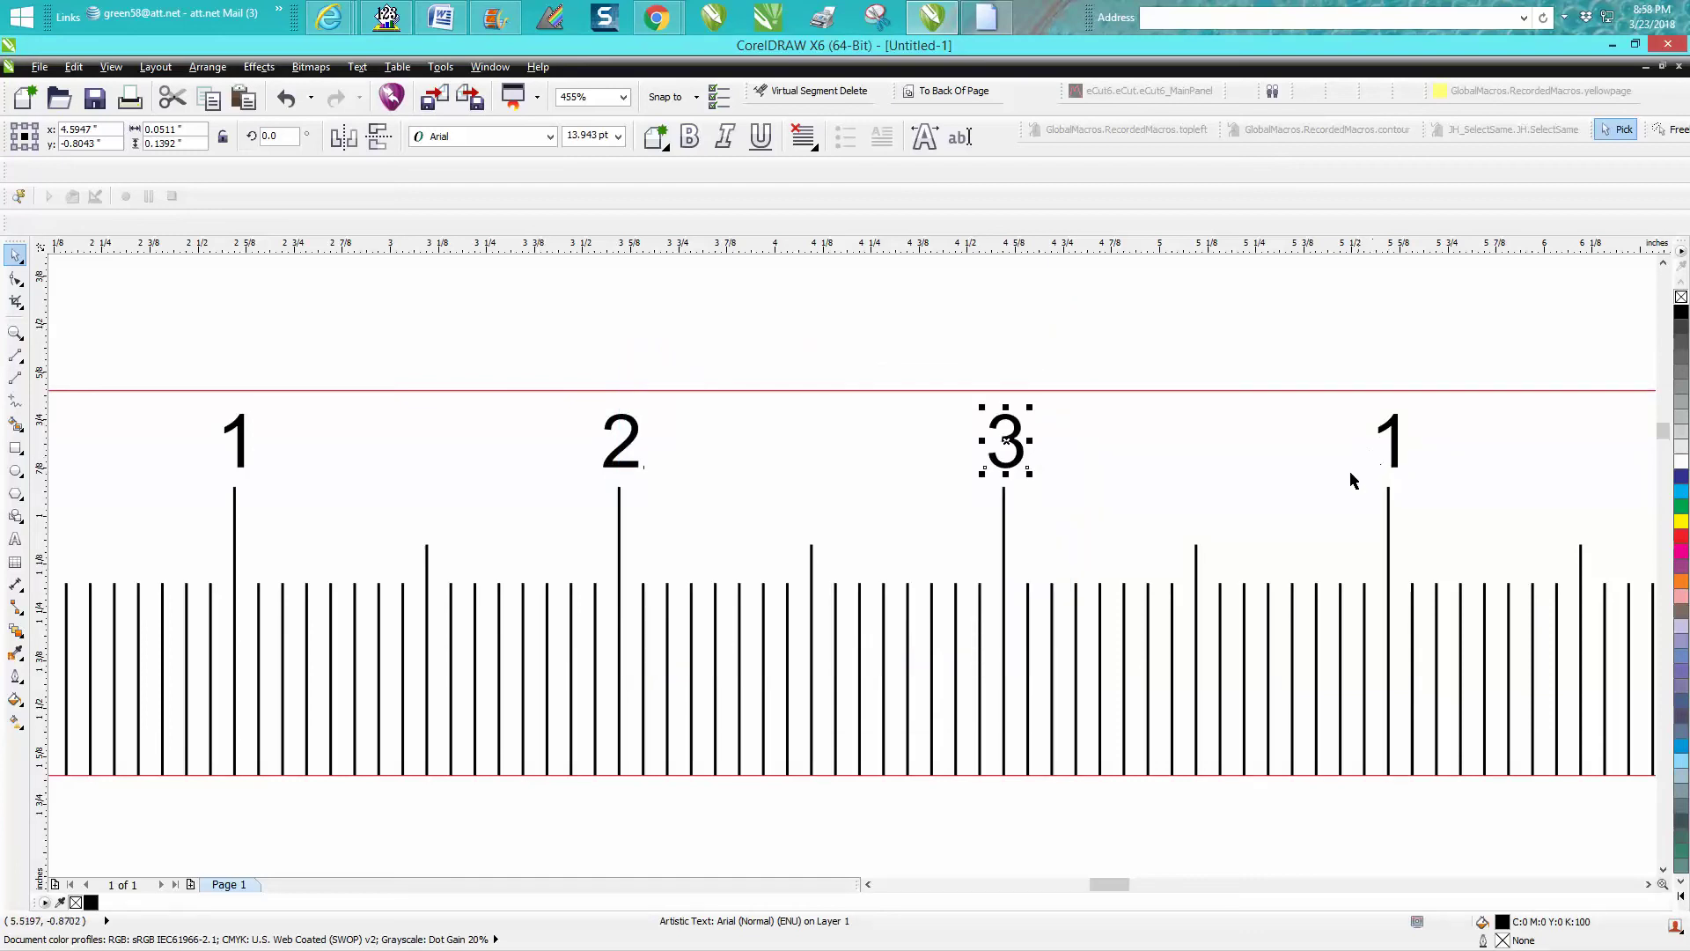
pyautogui.moveTo(1103, 884)
pyautogui.mouseDown()
pyautogui.moveTo(1173, 888)
pyautogui.moveTo(1137, 886)
pyautogui.mouseUp()
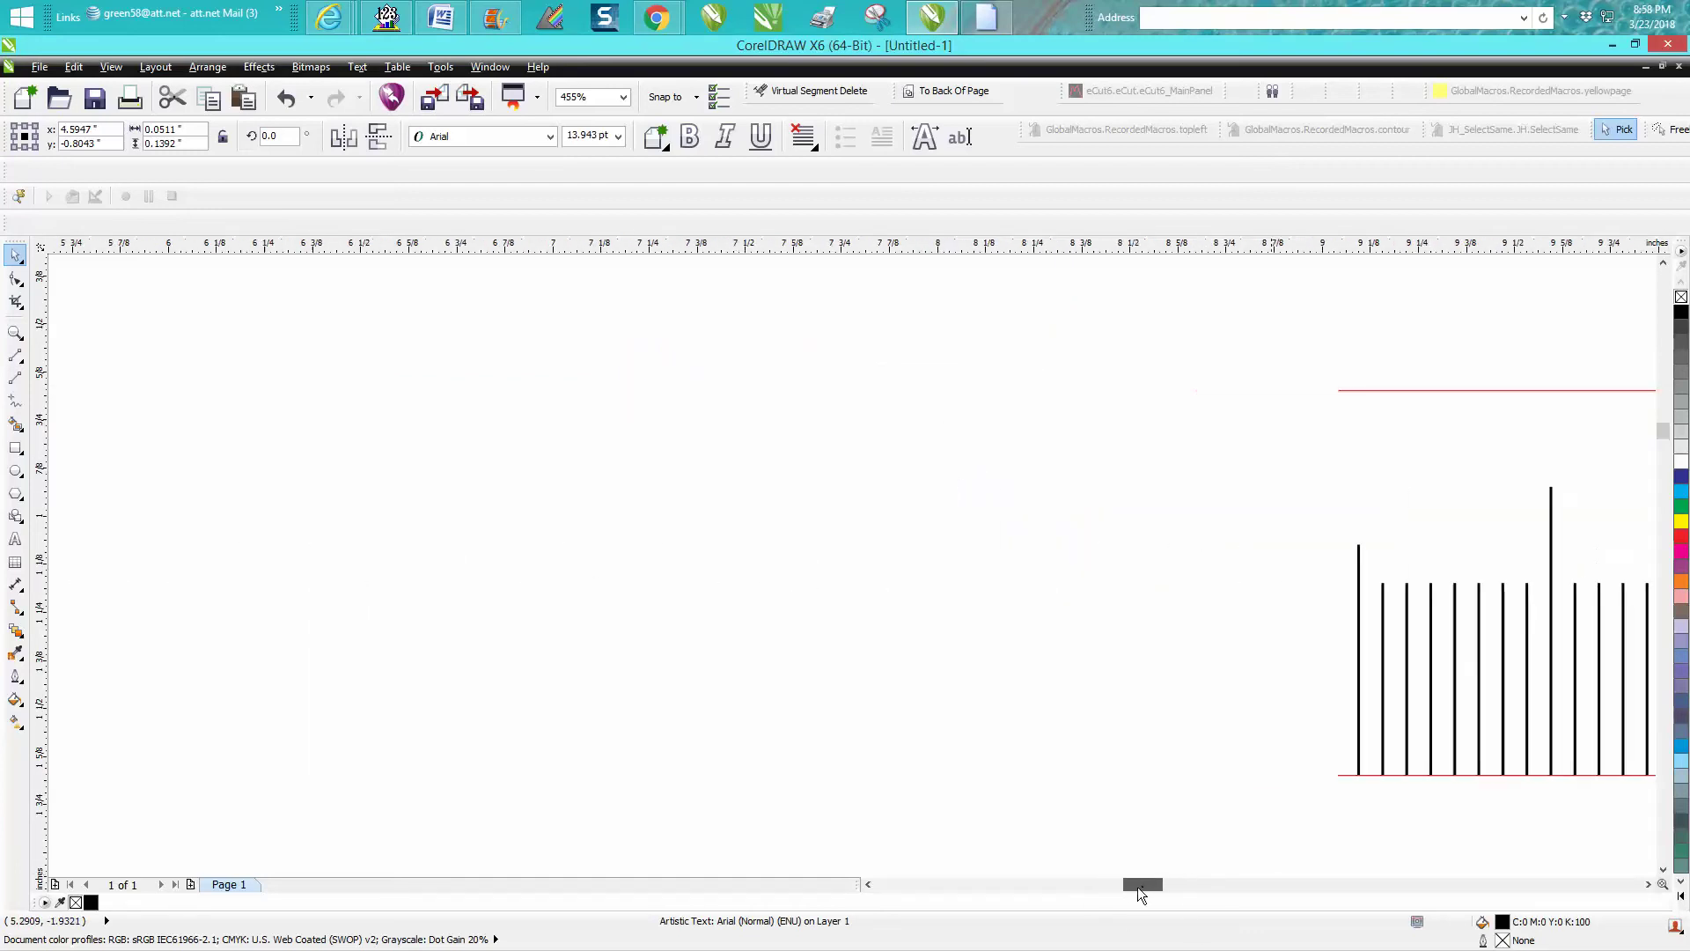
pyautogui.scroll(-2, 961, 815)
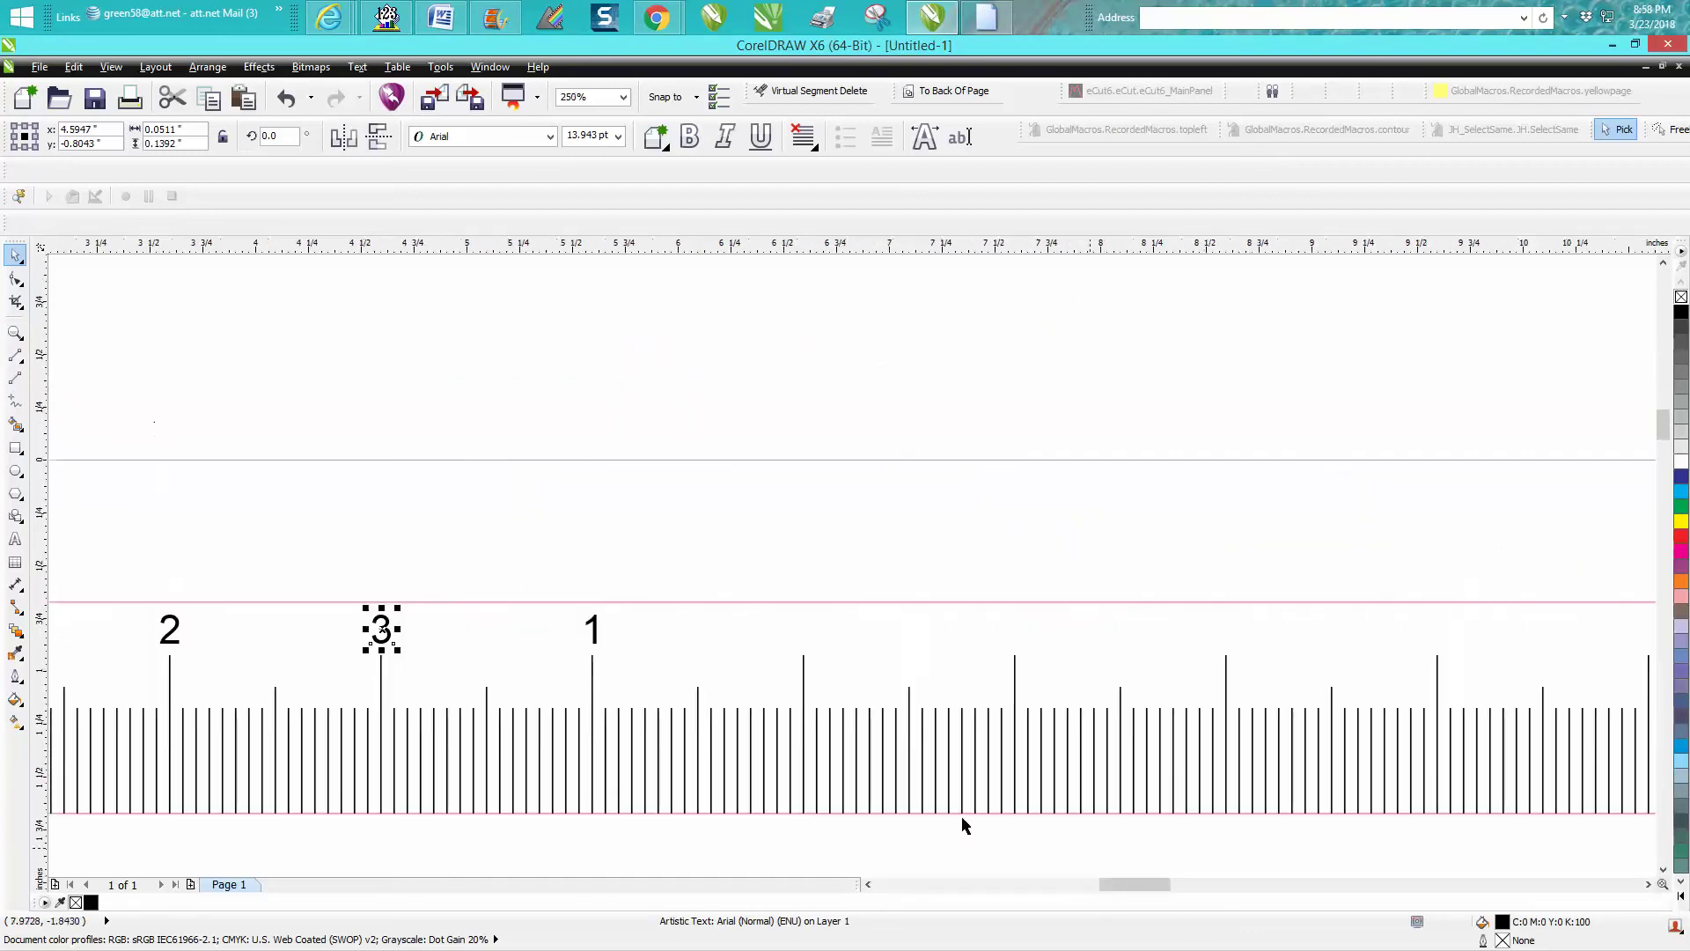
pyautogui.click(595, 630)
# Step: Duplicate the '1' label and step the copy right toward the ruler's far end
pyautogui.hotkey('ctrl', 'd')
pyautogui.press('Right')
pyautogui.press('Right')
pyautogui.press('Right')
pyautogui.press('Right')
pyautogui.press('Right')
pyautogui.moveTo(1172, 888); pyautogui.dragTo(1200, 889)
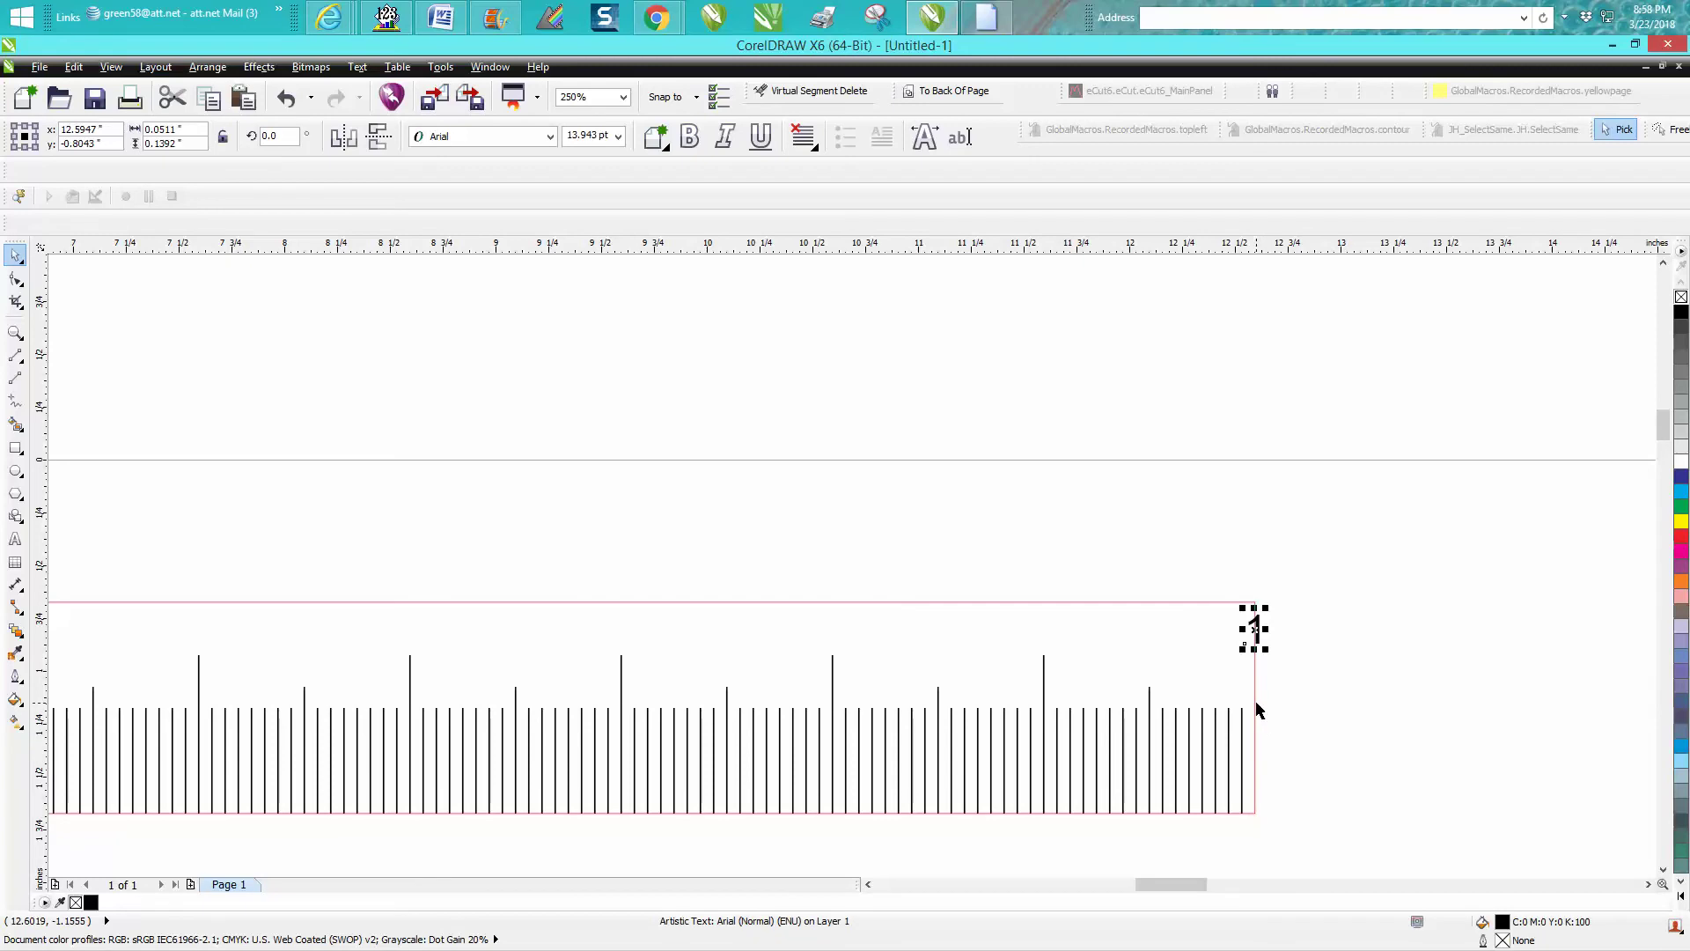
# Step: Zoom in and nudge the copied '1' left onto the ruler's last long tick mark
pyautogui.click(15, 331)
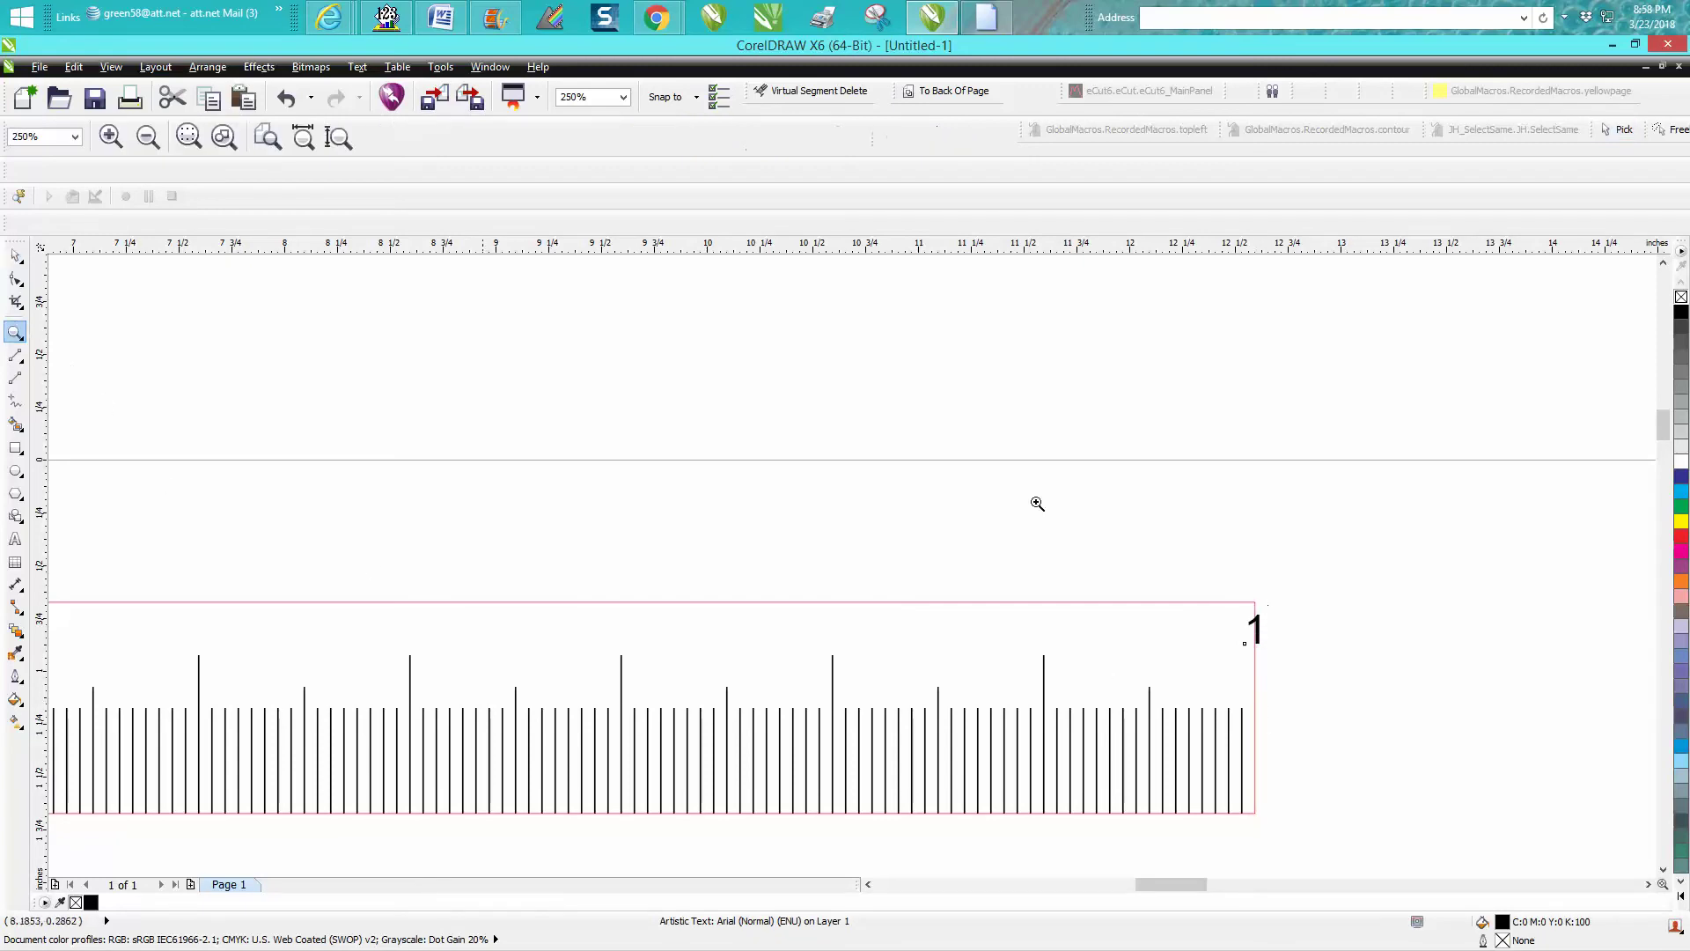
pyautogui.moveTo(1151, 547); pyautogui.dragTo(1374, 737)
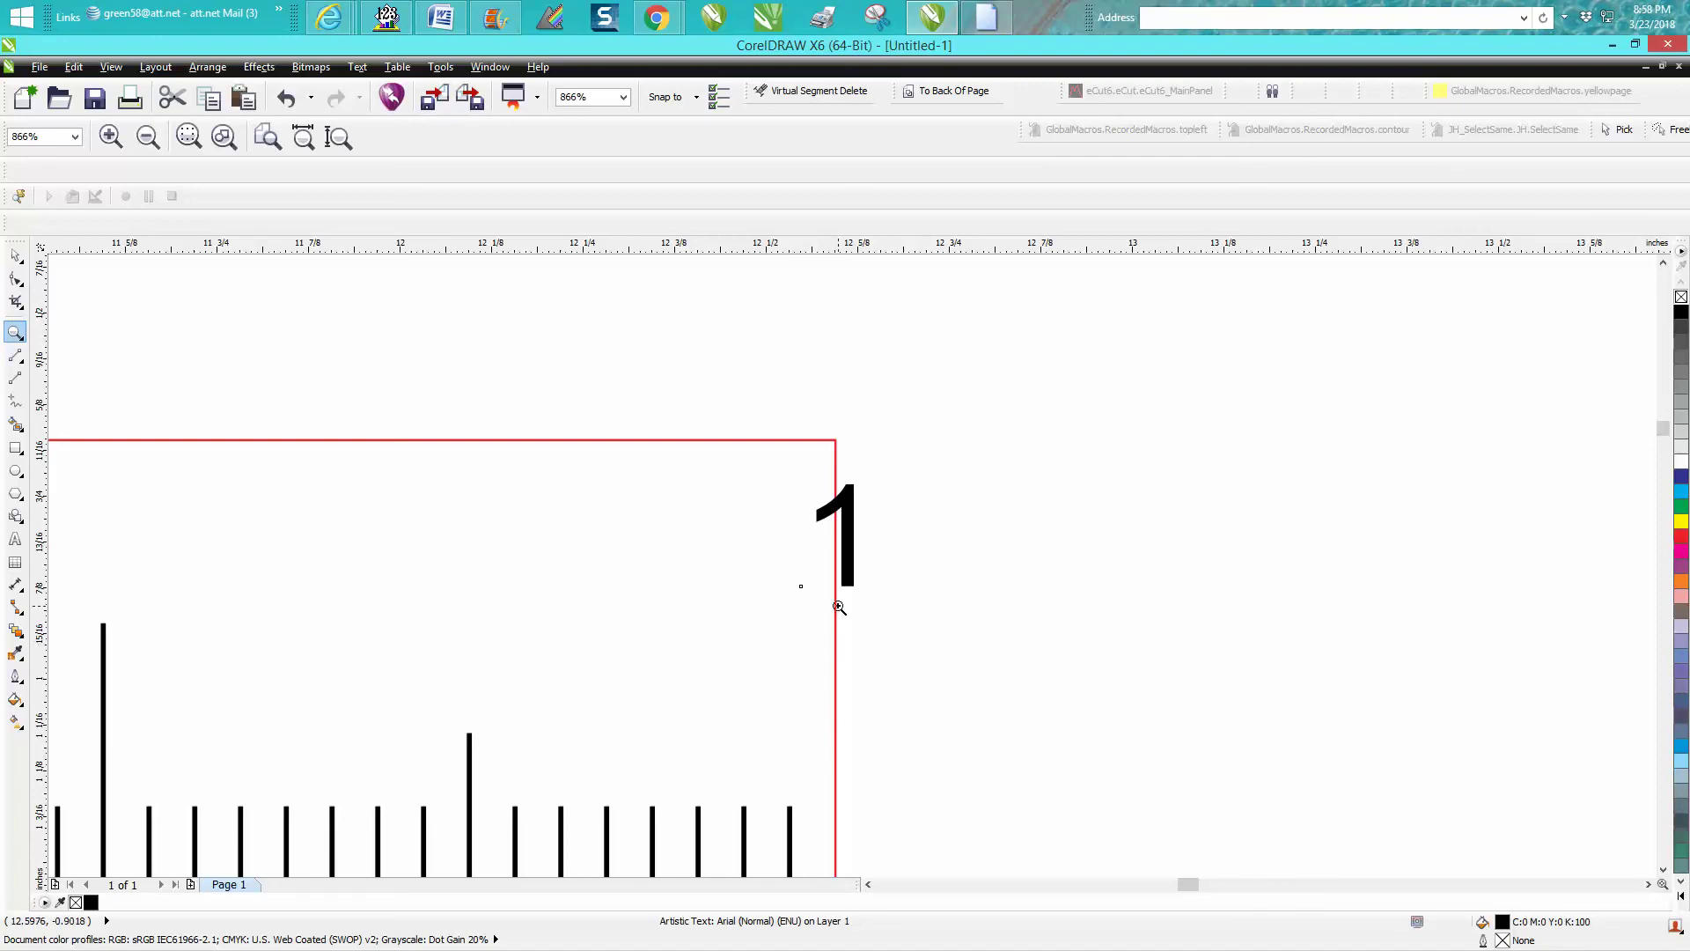
pyautogui.scroll(-3, 838, 605)
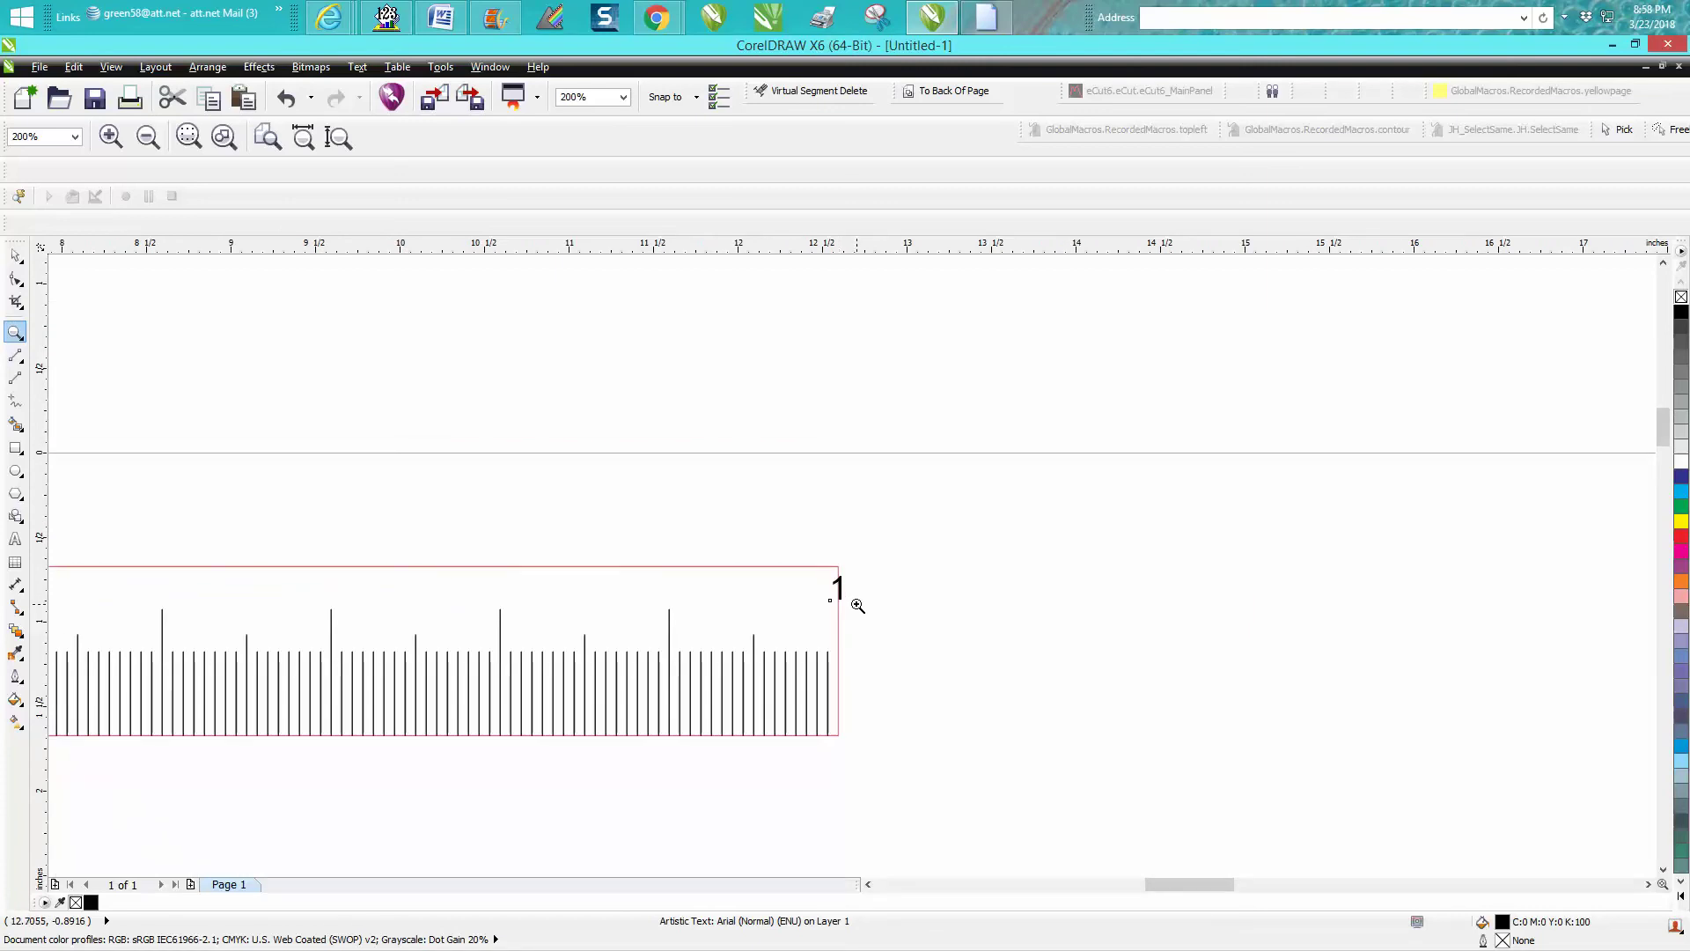
pyautogui.press('space')
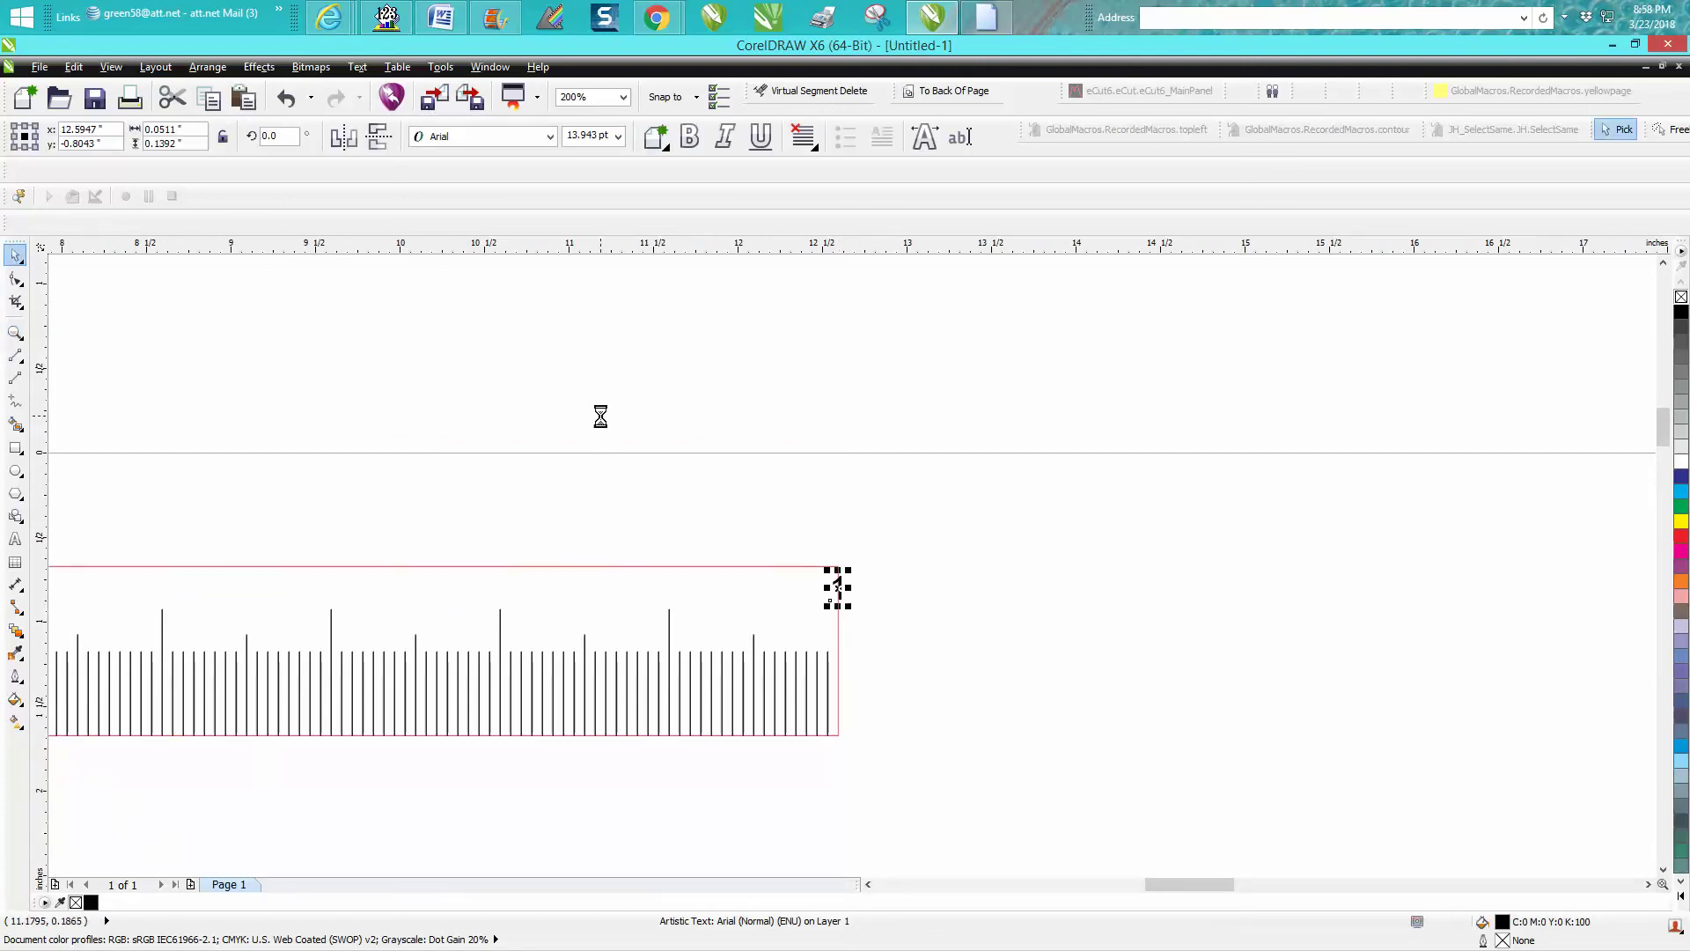
pyautogui.press('space')
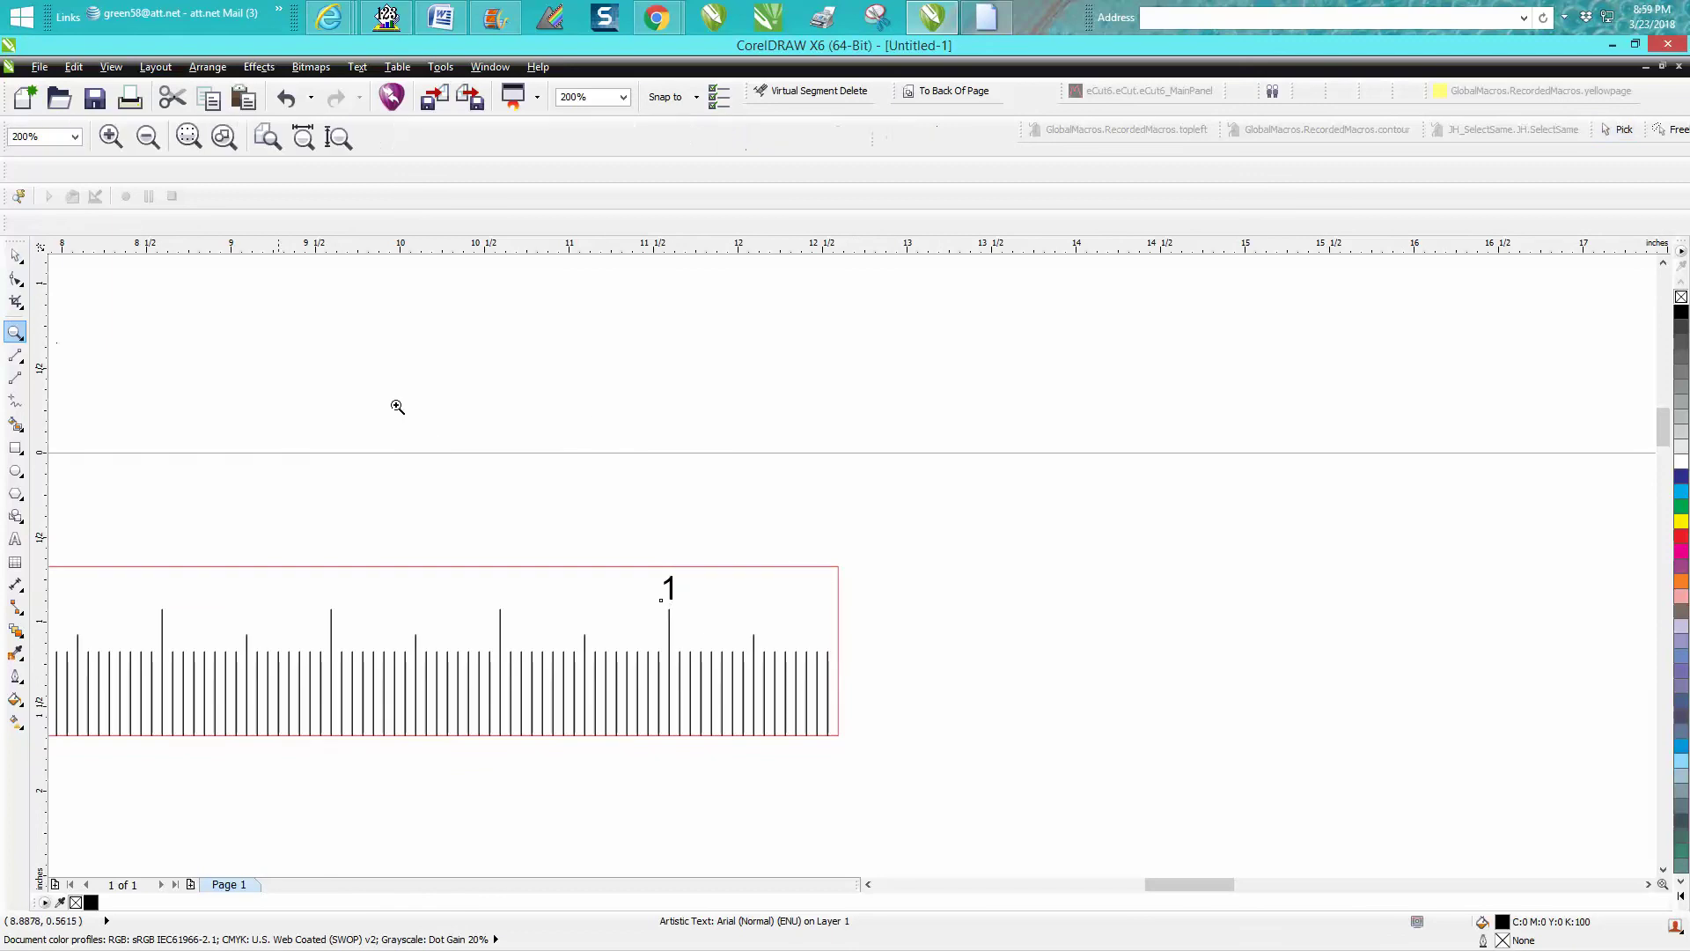
pyautogui.moveTo(567, 492); pyautogui.dragTo(821, 677)
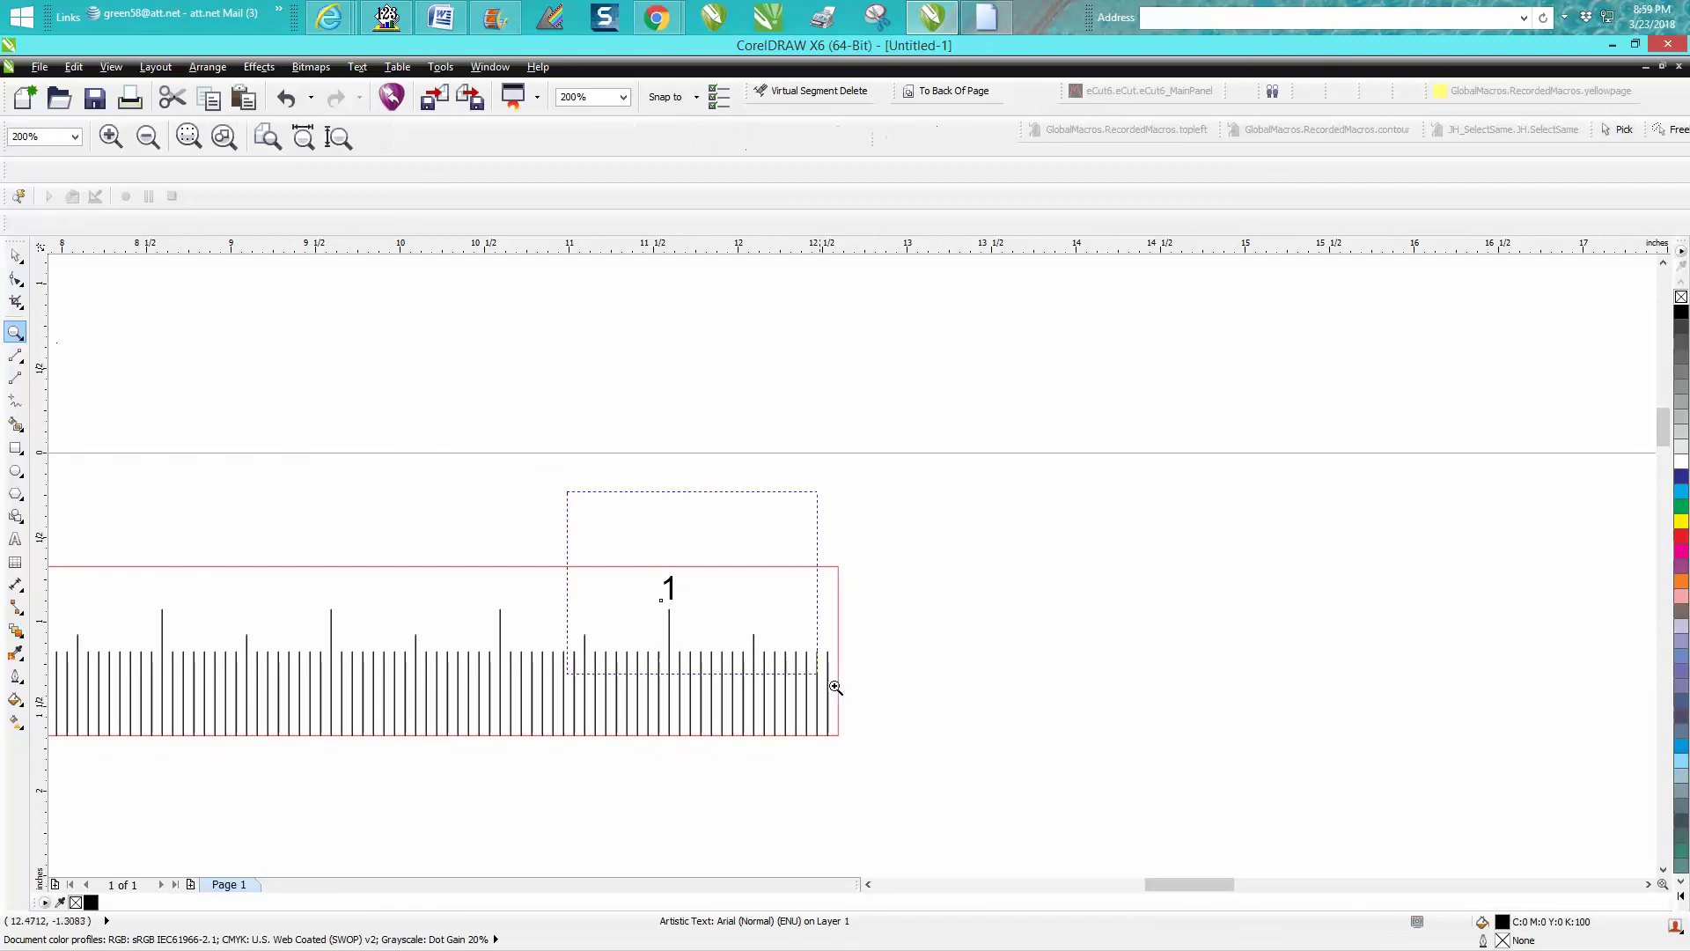
pyautogui.click(17, 257)
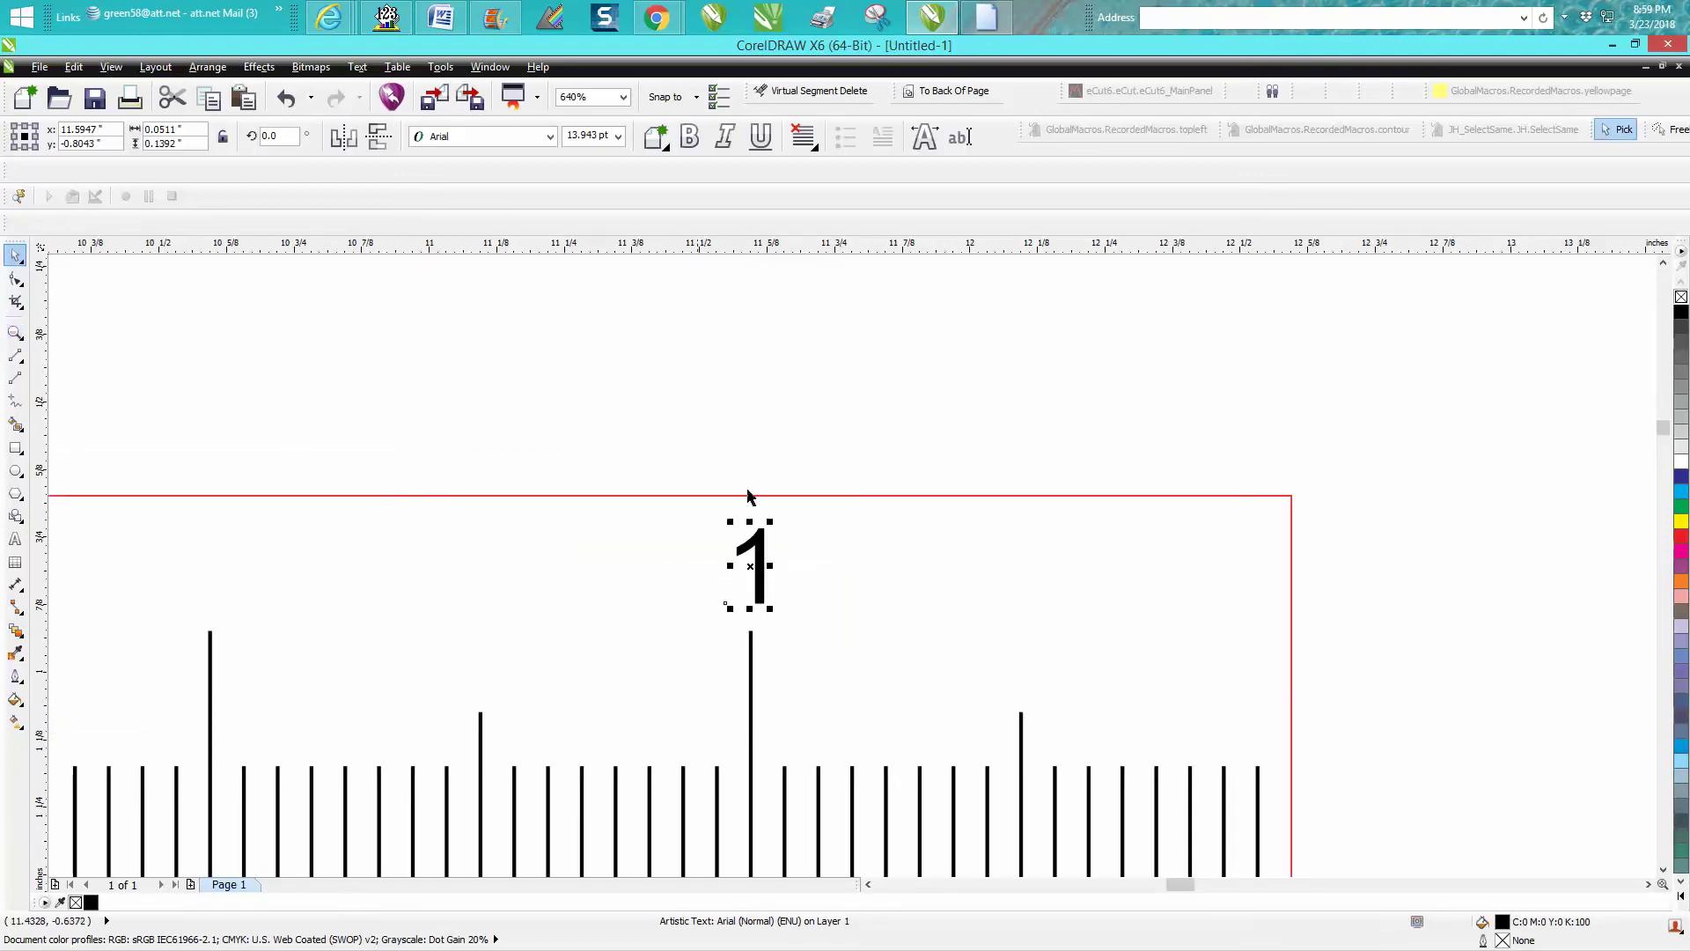
# Step: Edit the far-right label's text to '11' and drag it centred above the last inch tick
pyautogui.click(952, 138)
pyautogui.write('11')
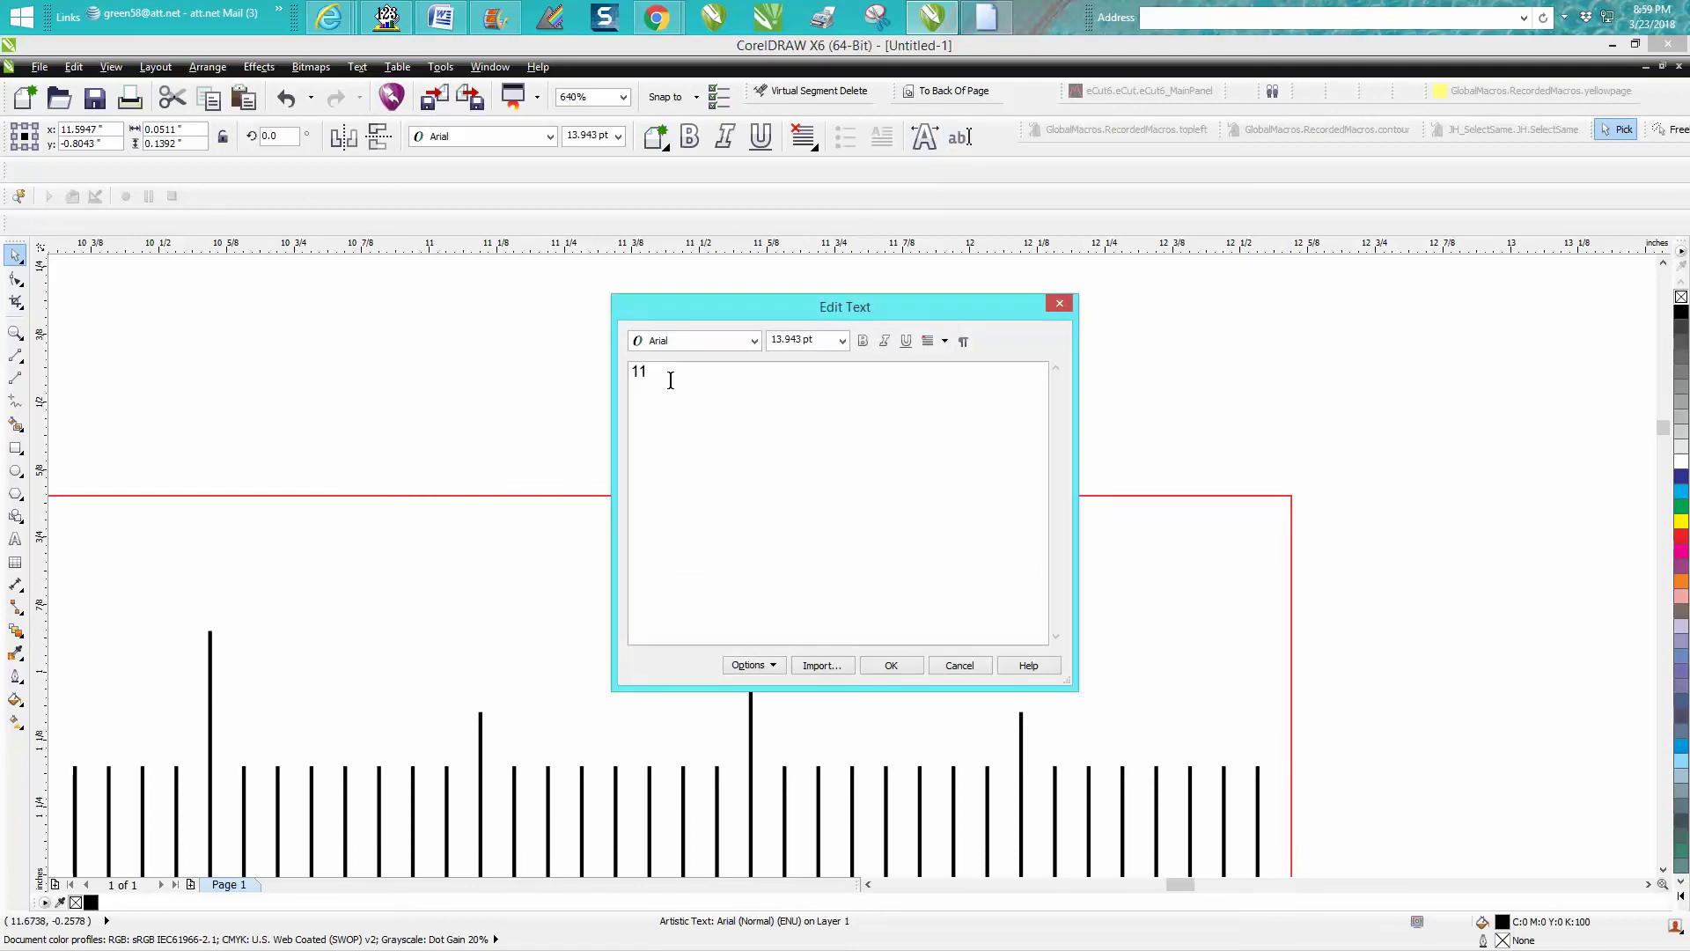
pyautogui.click(885, 667)
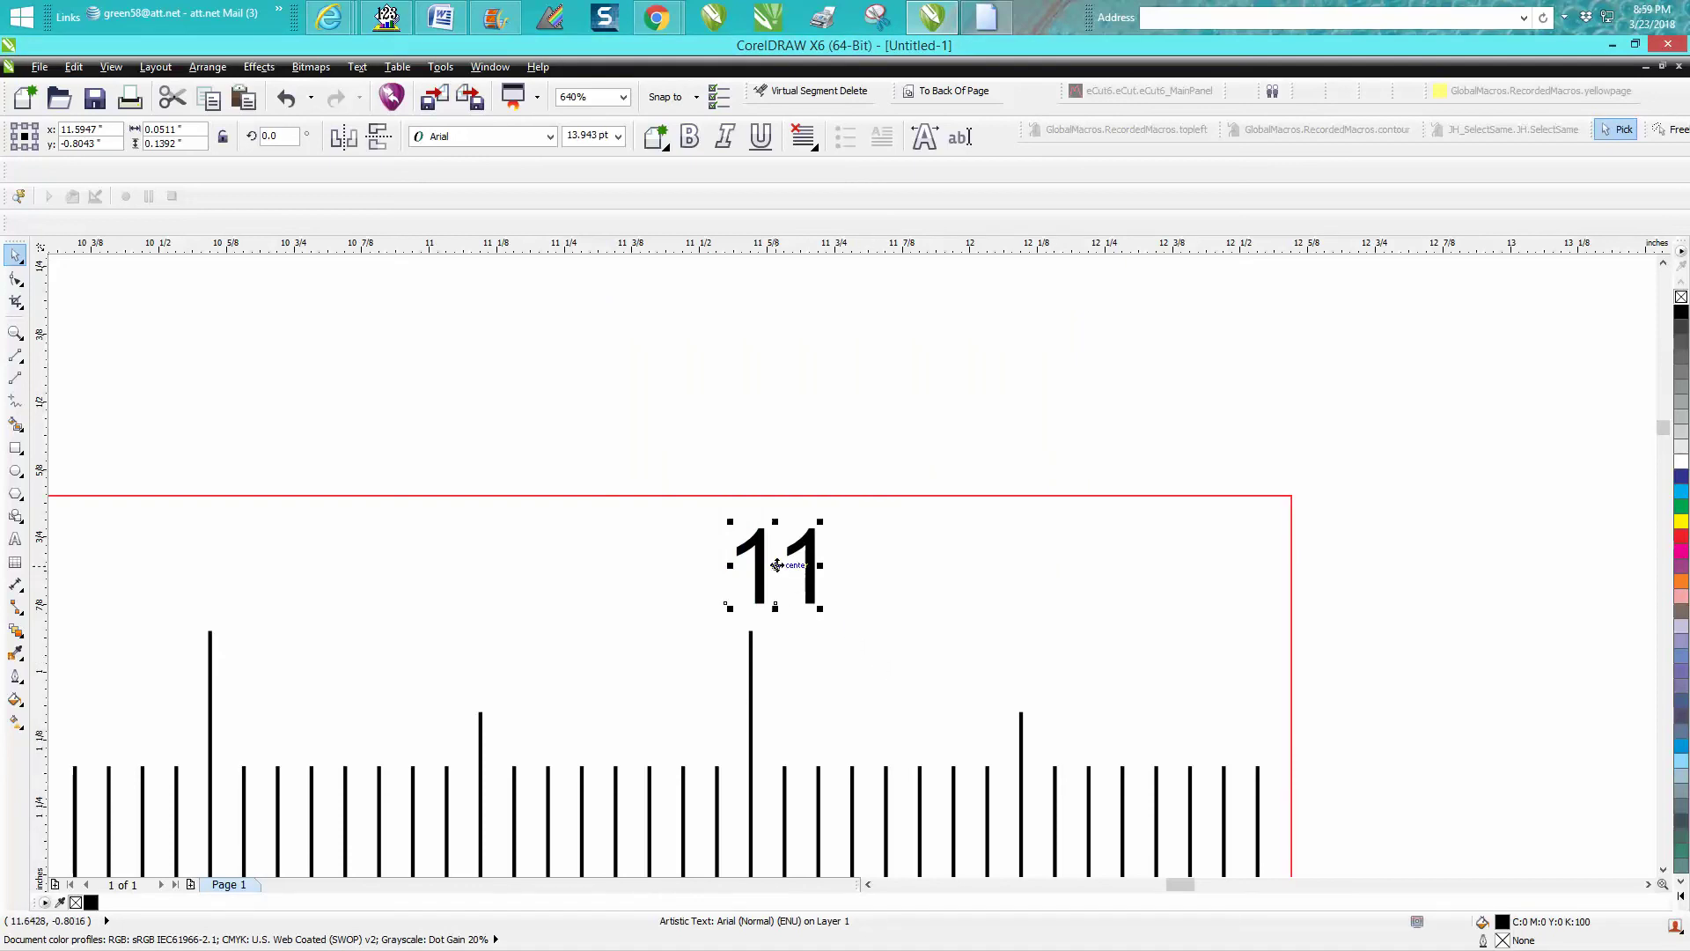
pyautogui.moveTo(776, 565); pyautogui.dragTo(1291, 559)
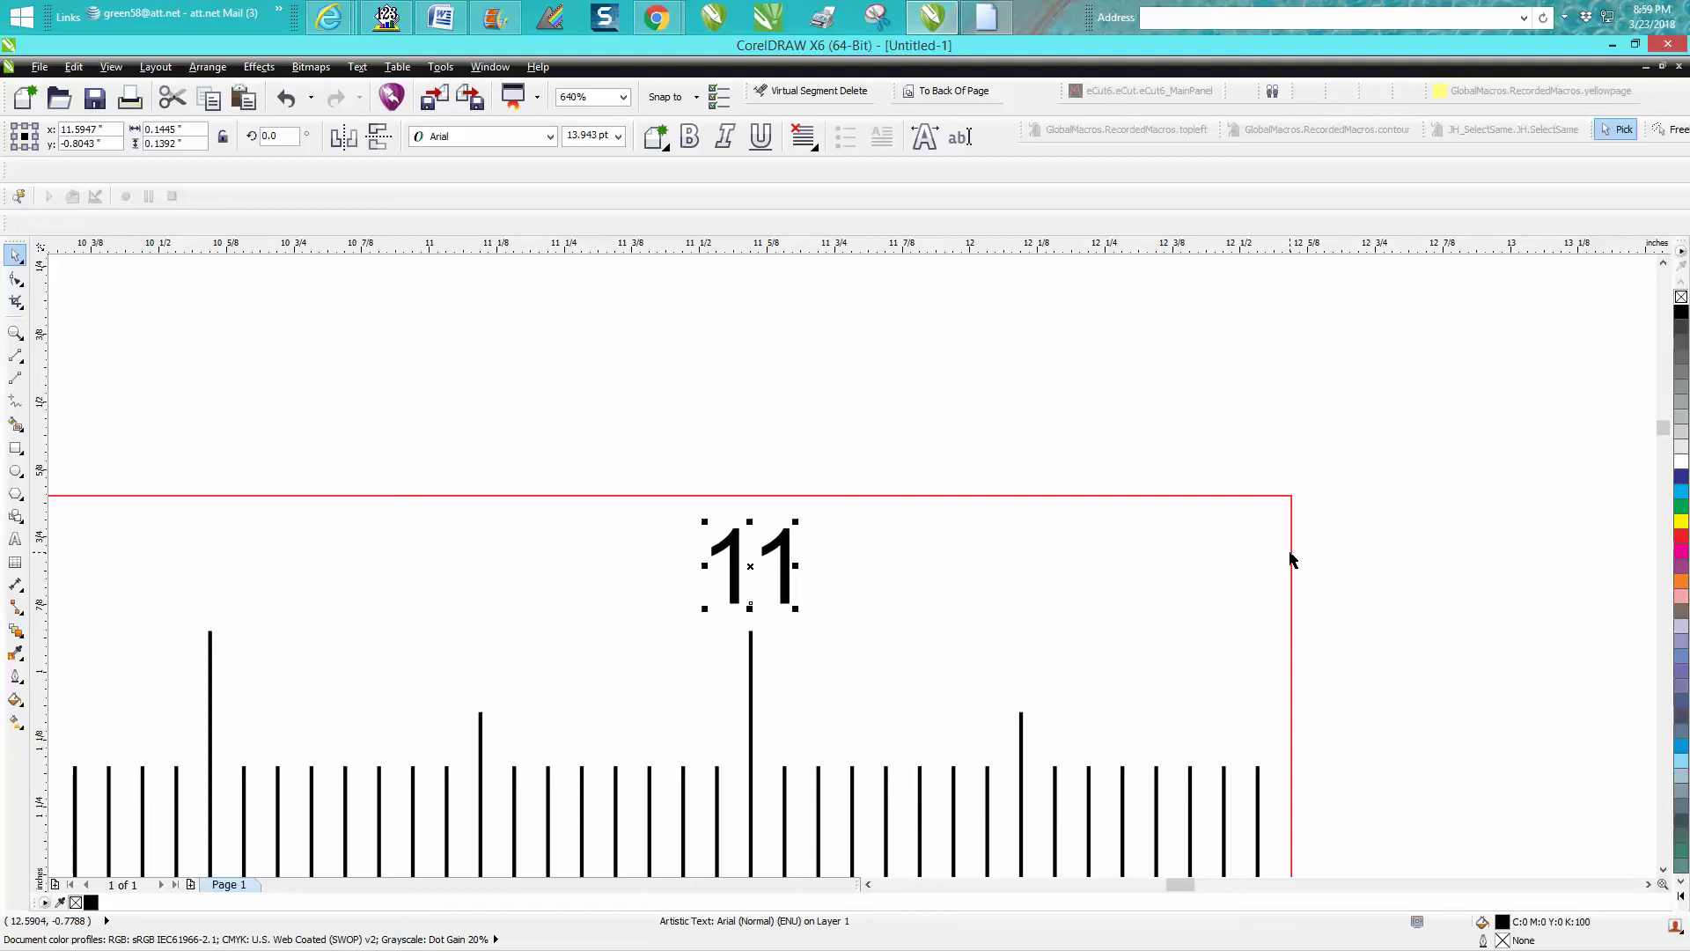
pyautogui.click(1033, 567)
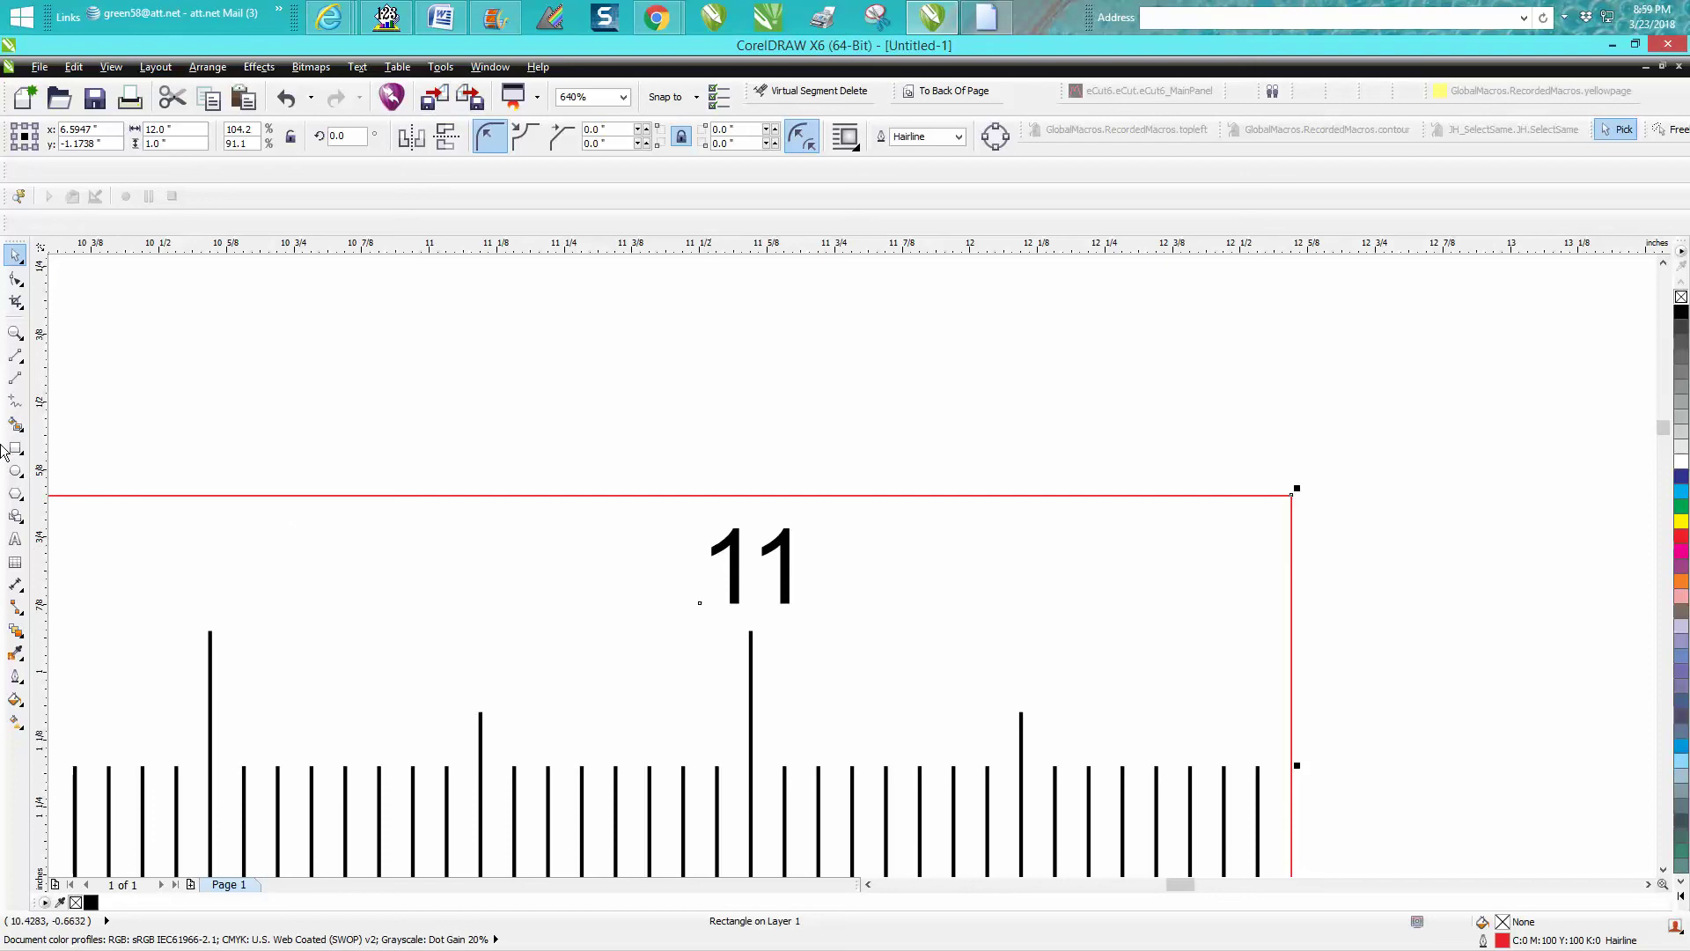
# Step: Zoom in on '11' and drag vertical guidelines to its left and right edges
pyautogui.click(16, 332)
pyautogui.moveTo(667, 453); pyautogui.dragTo(966, 685)
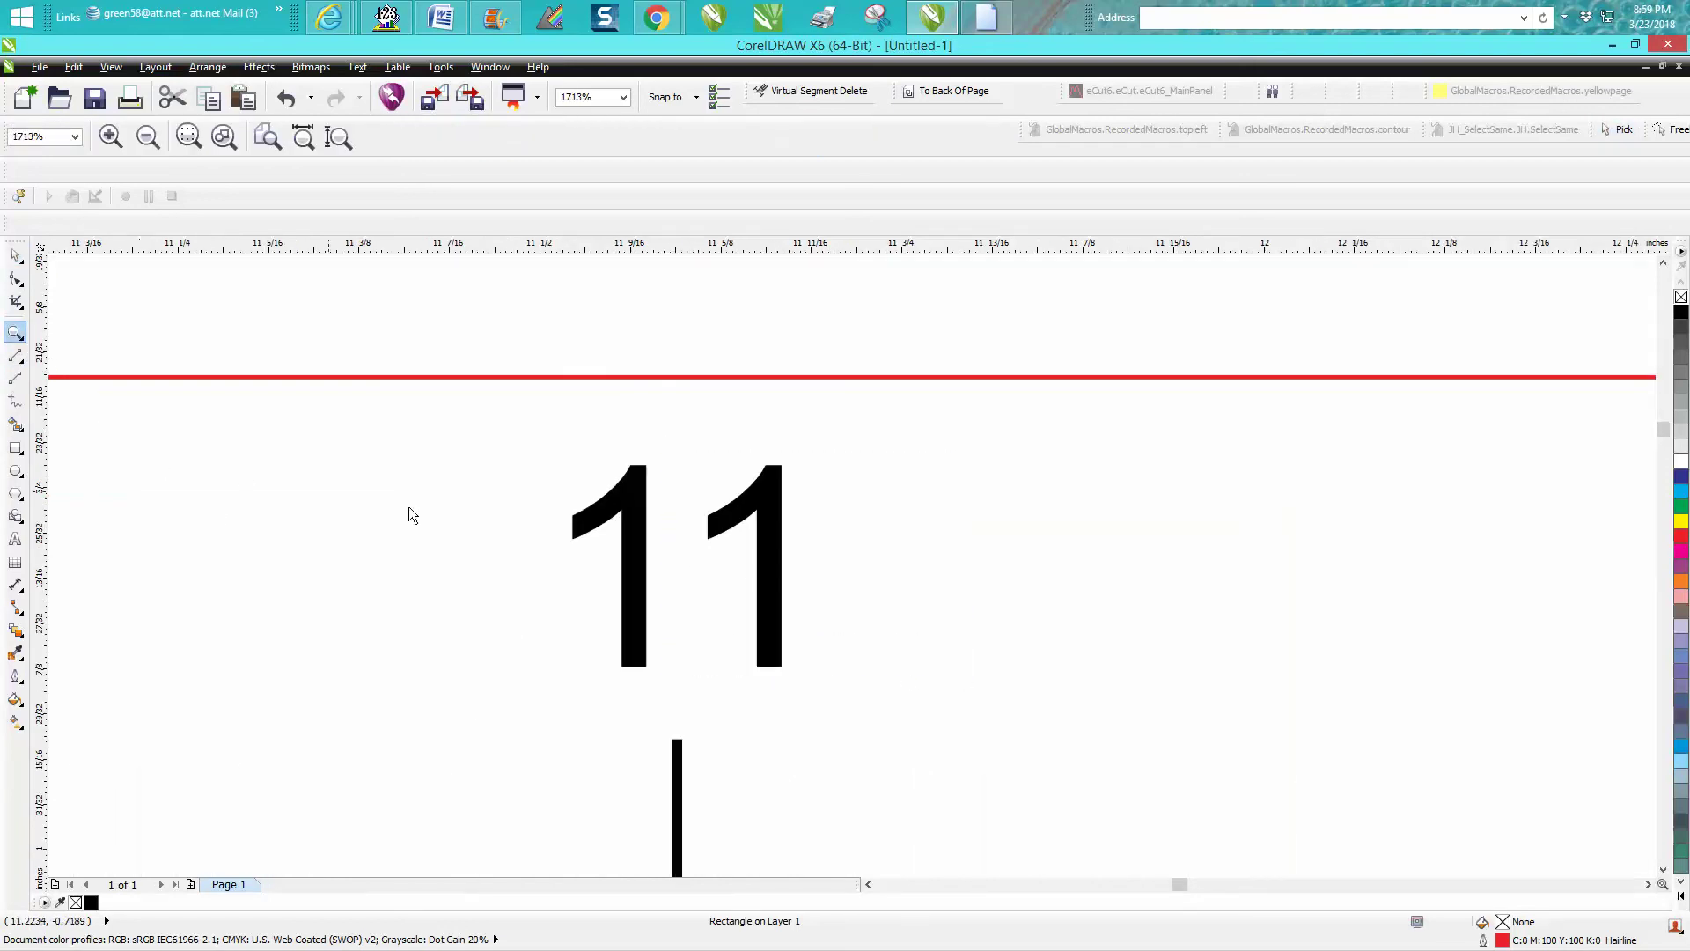
pyautogui.moveTo(39, 529); pyautogui.dragTo(572, 543)
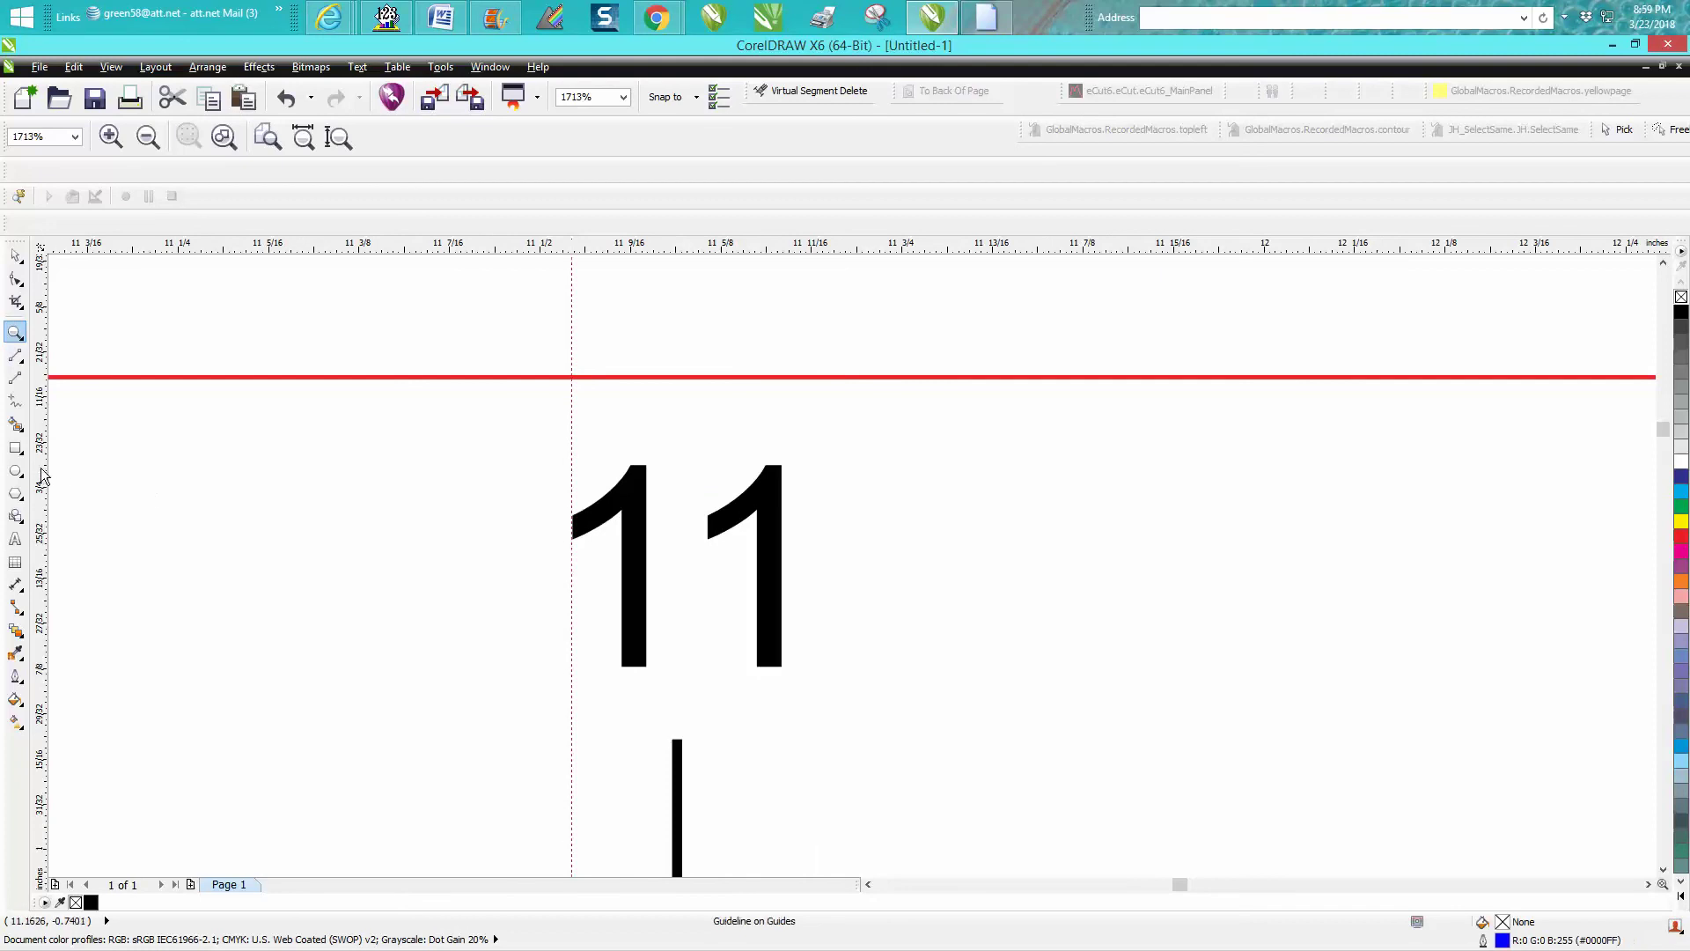
pyautogui.moveTo(741, 554); pyautogui.dragTo(781, 567)
pyautogui.click(16, 254)
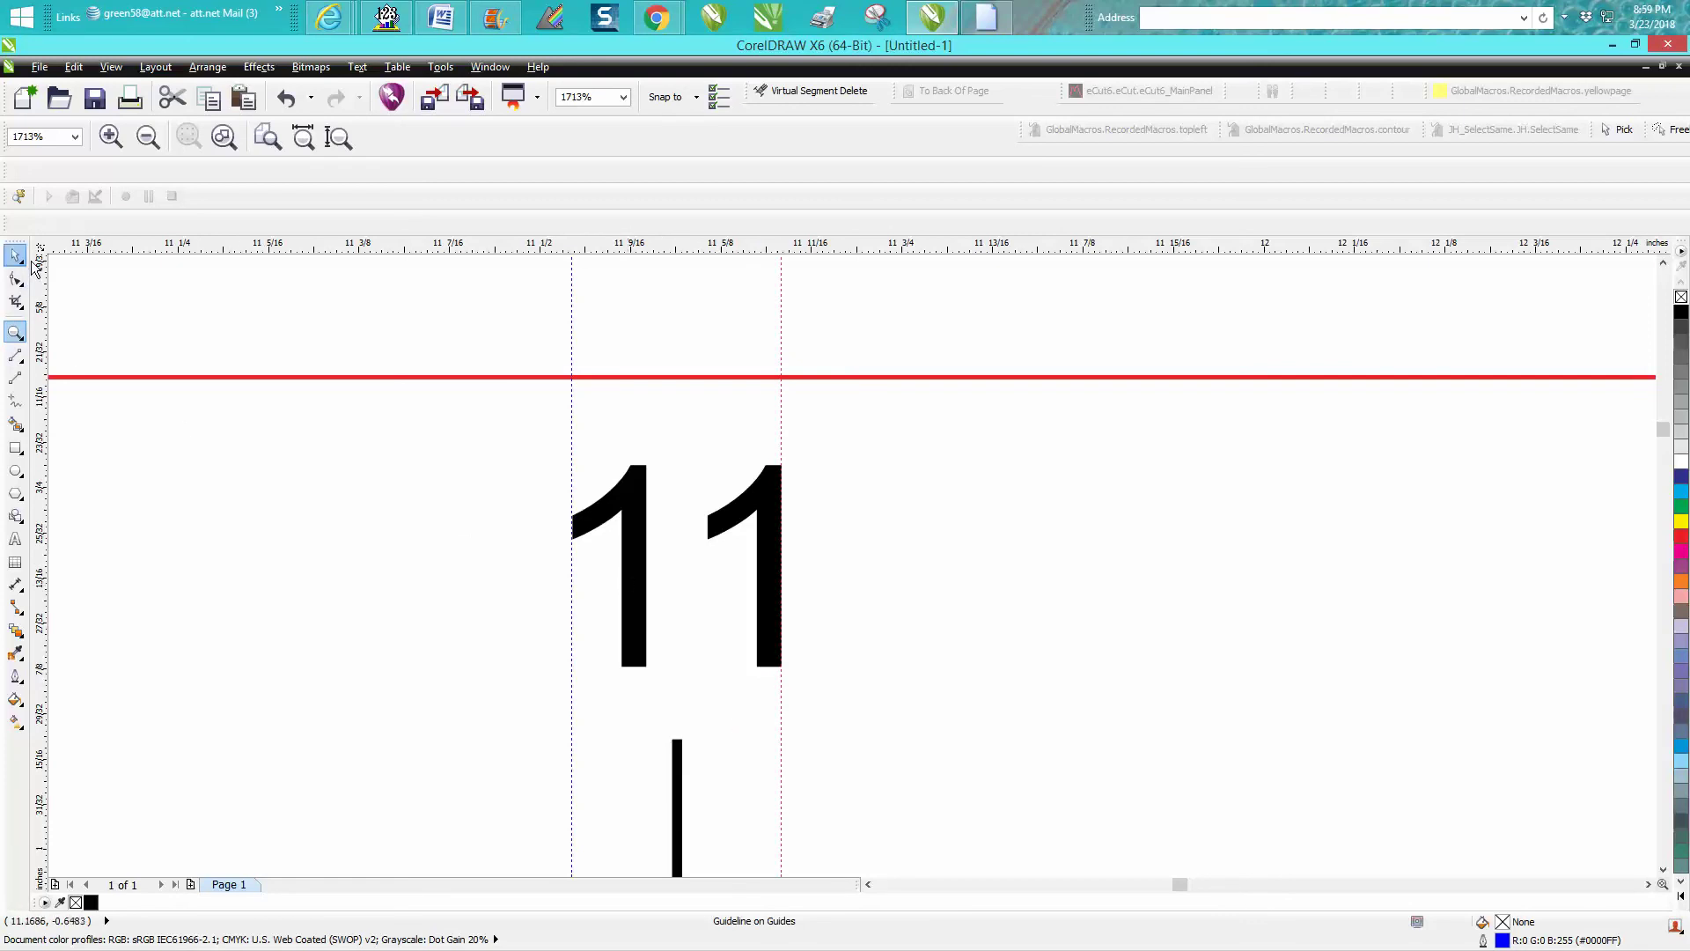
pyautogui.click(637, 539)
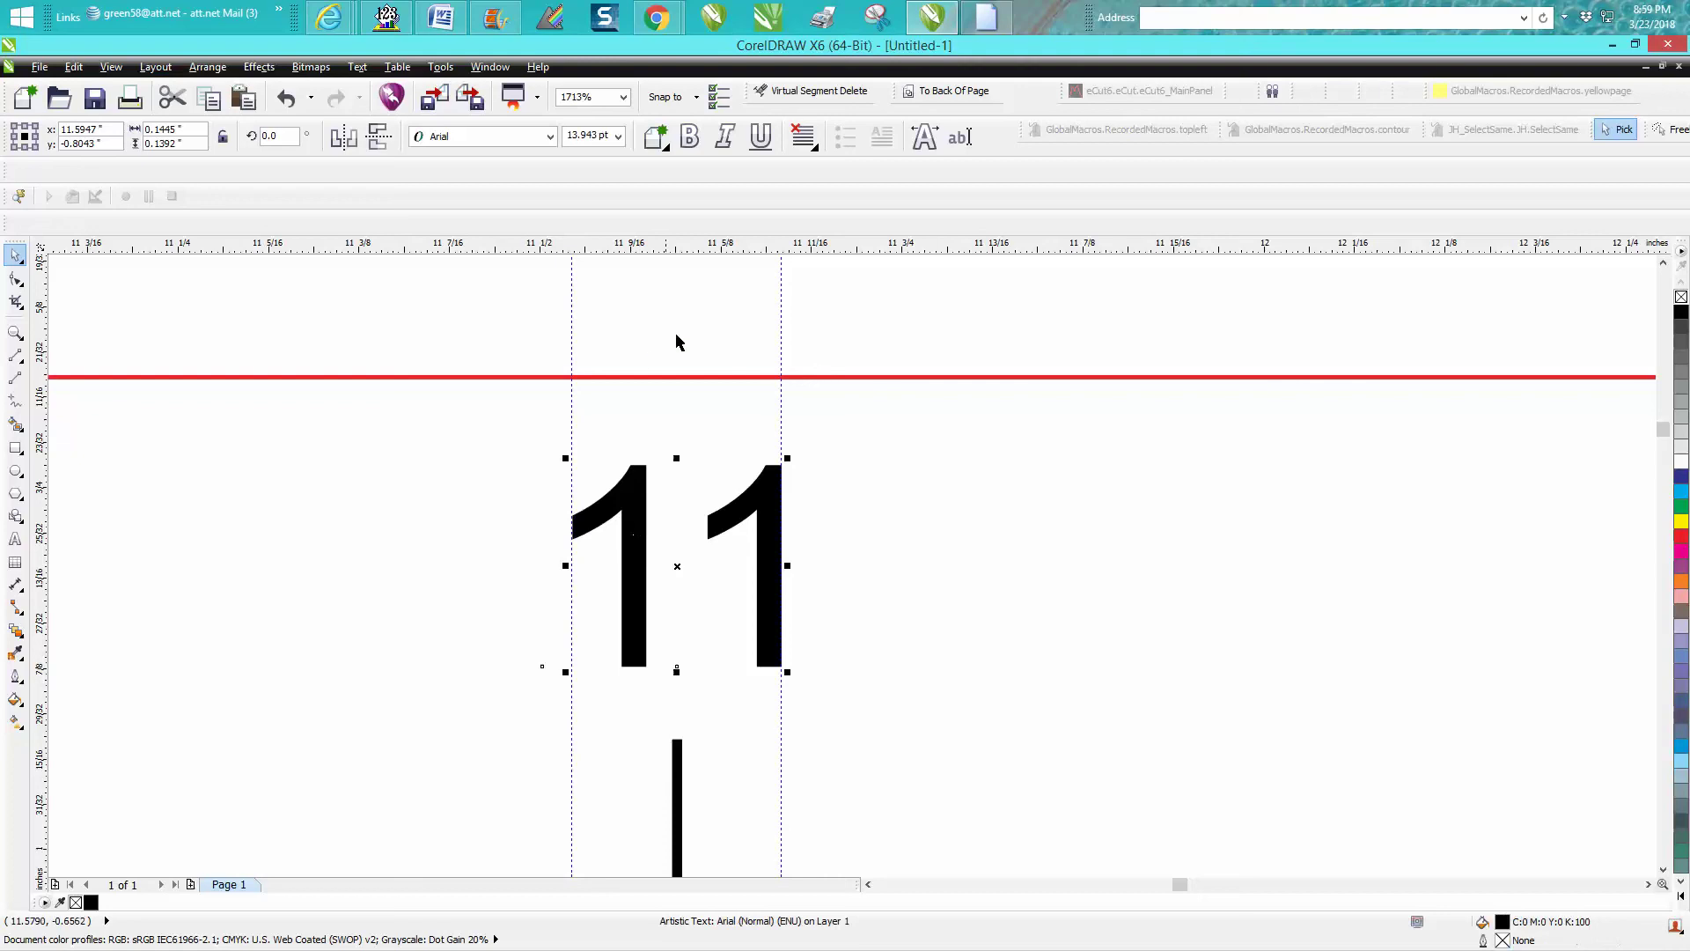
# Step: Apply Arial Black, then Bodoni Bd BT, to the '11' label
pyautogui.click(550, 135)
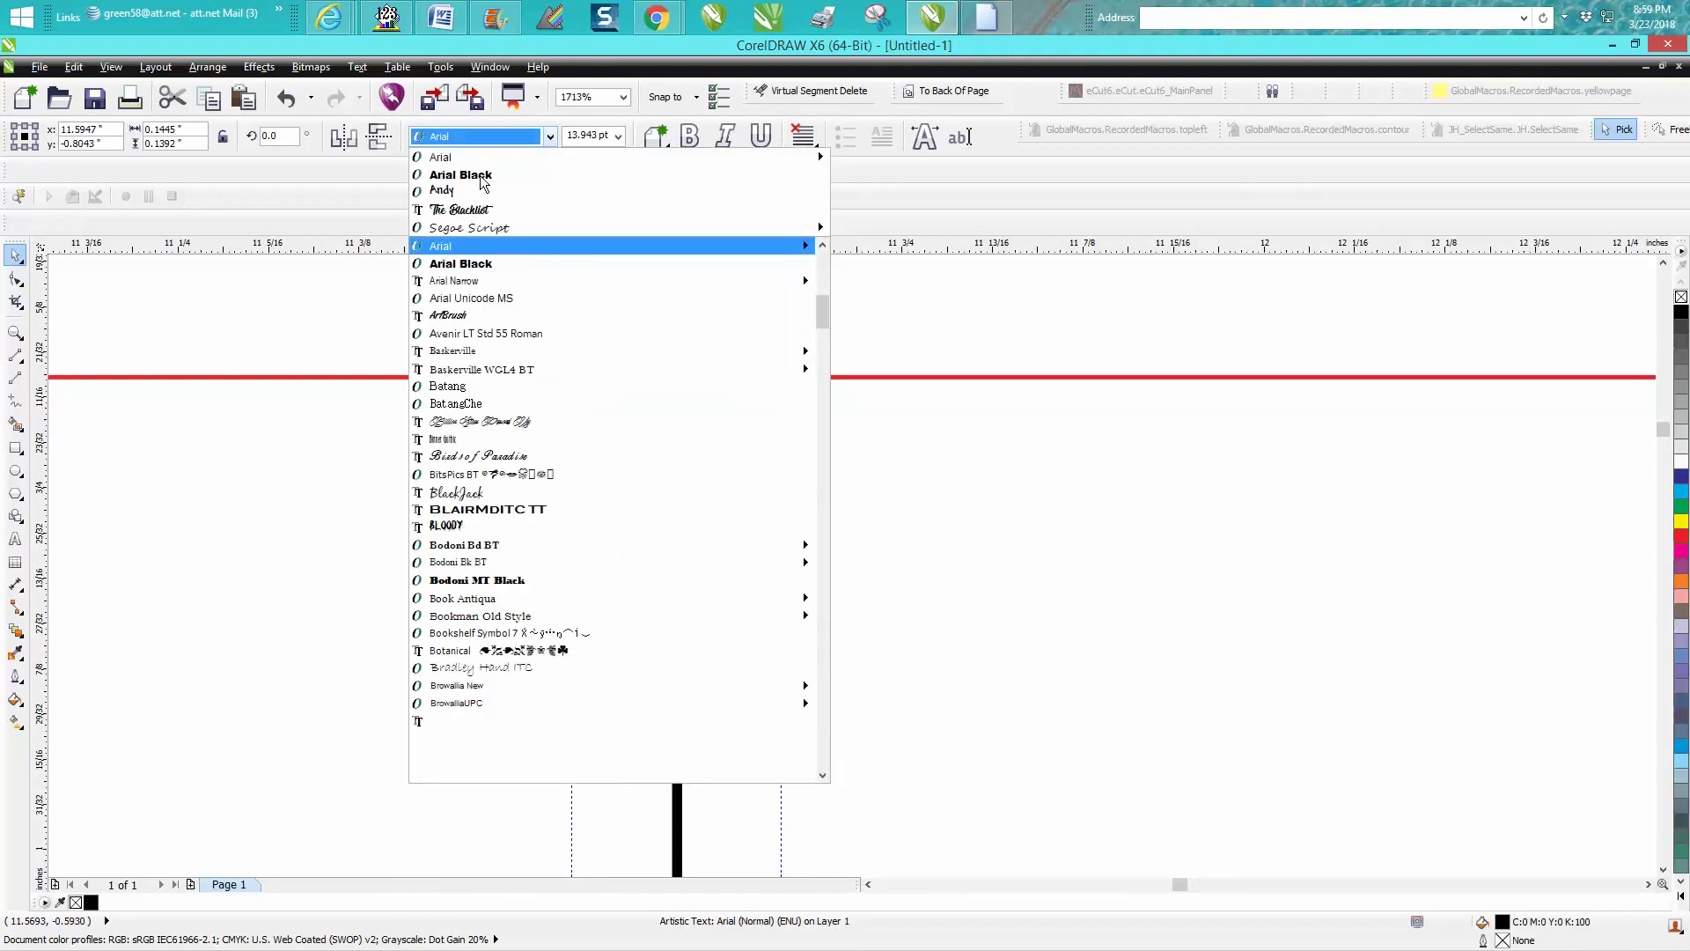
pyautogui.click(480, 170)
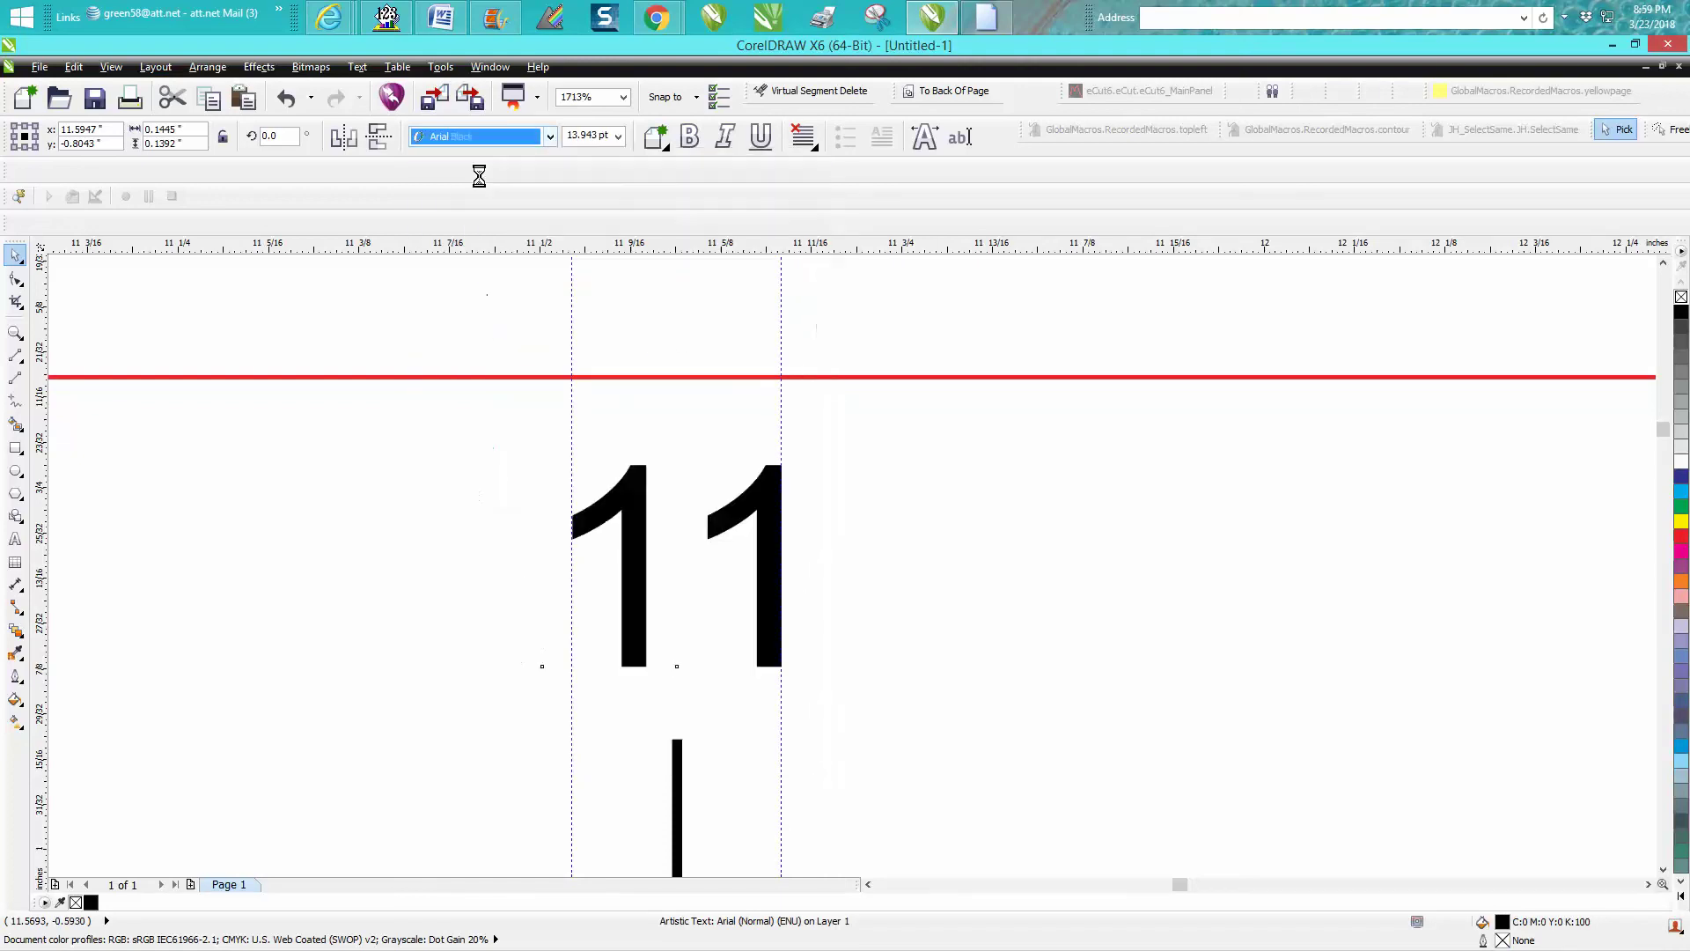
pyautogui.click(551, 137)
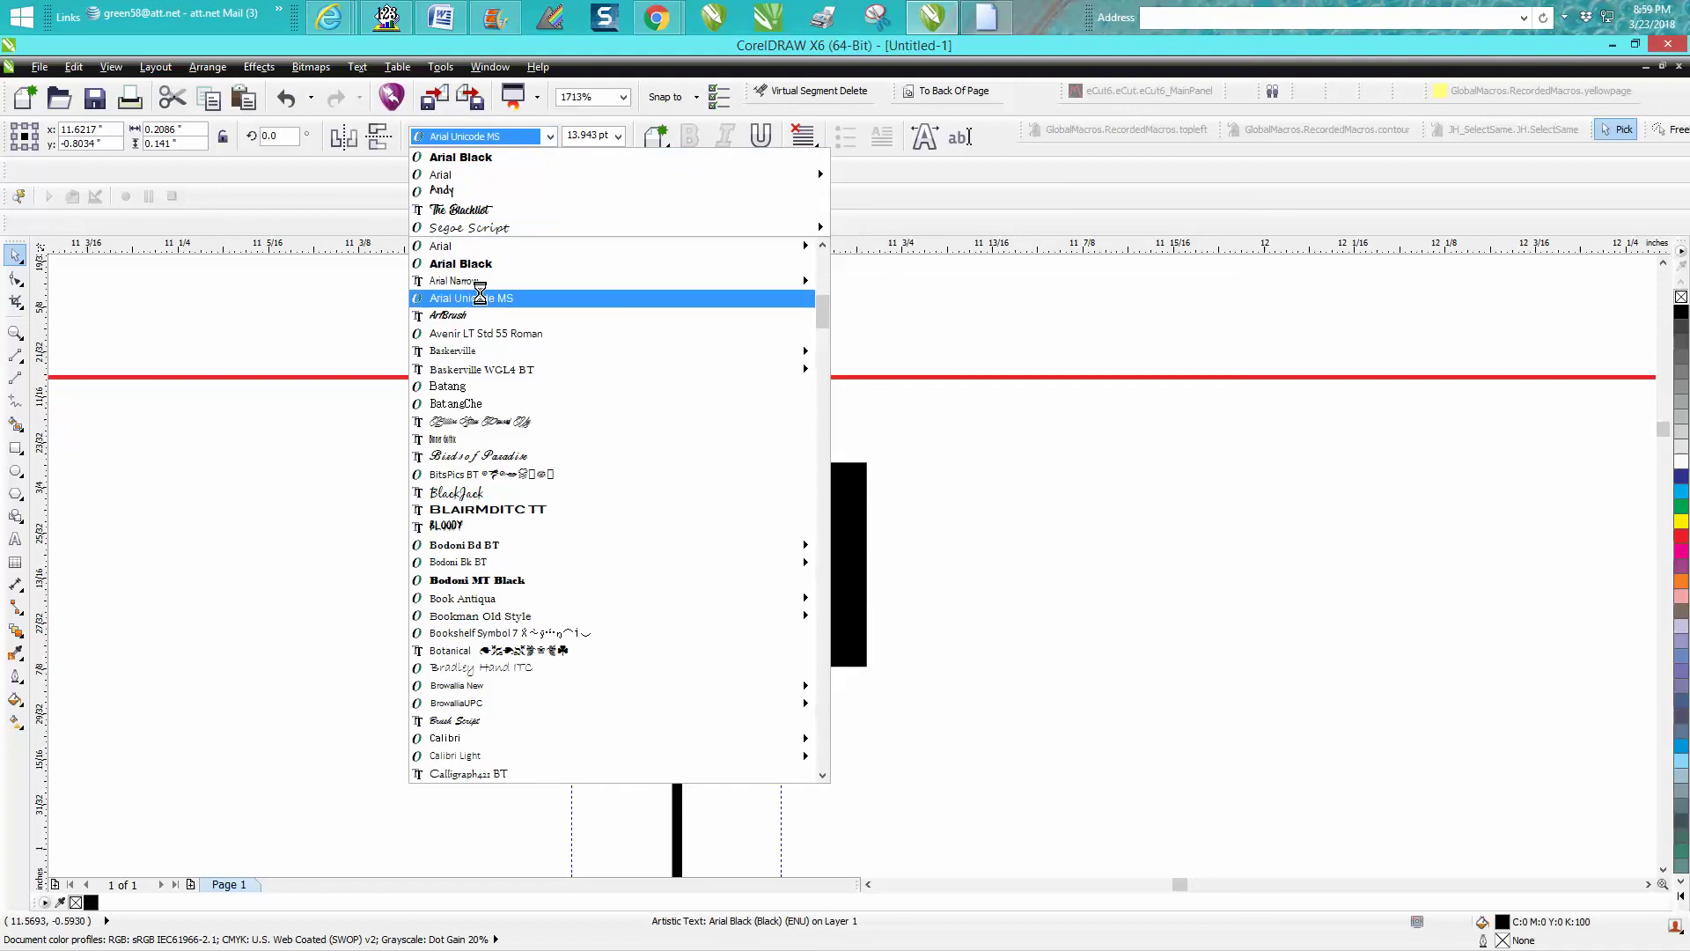
pyautogui.moveTo(465, 544)
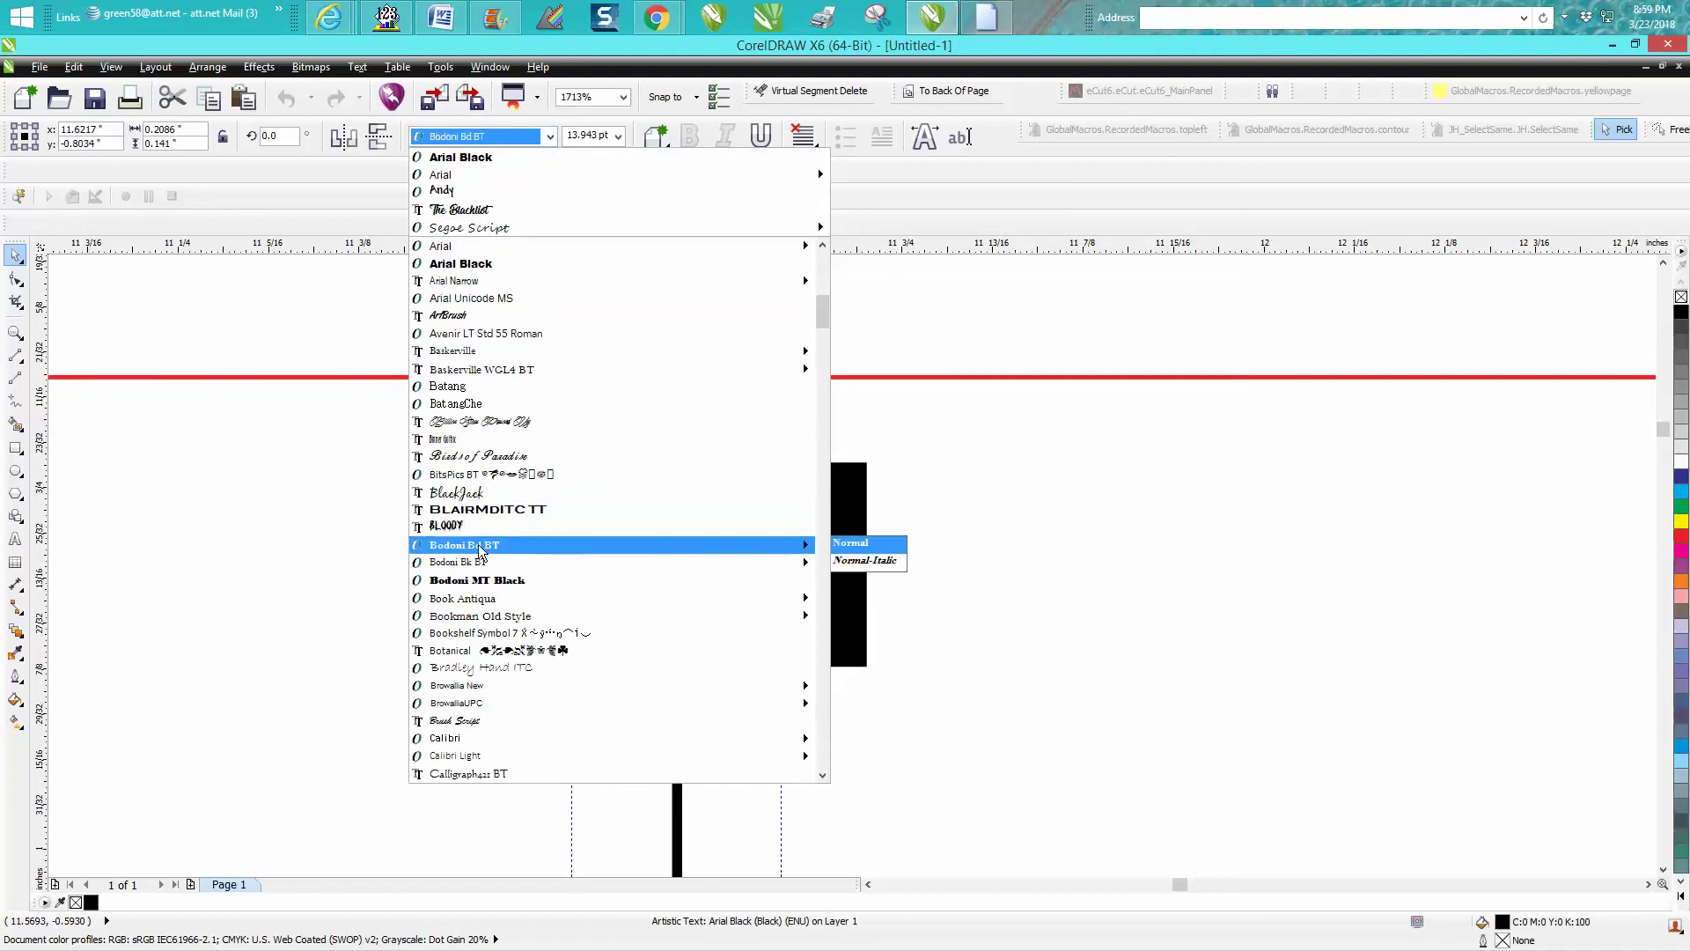
pyautogui.click(481, 546)
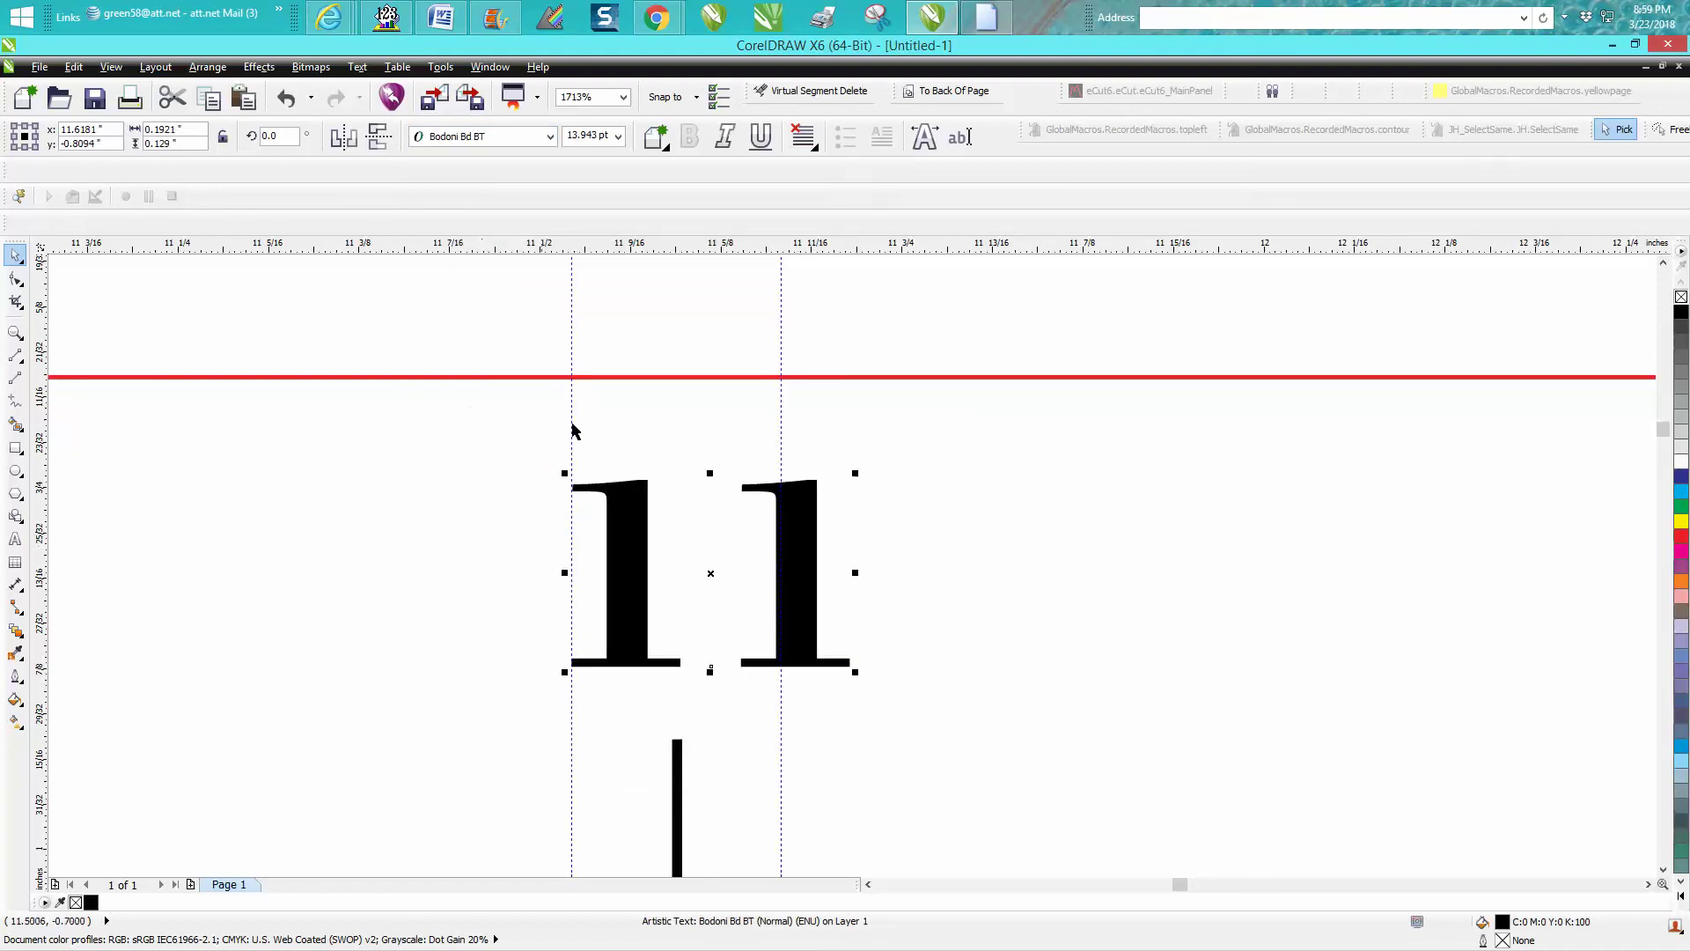
pyautogui.scroll(-3, 815, 459)
pyautogui.scroll(-2, 826, 481)
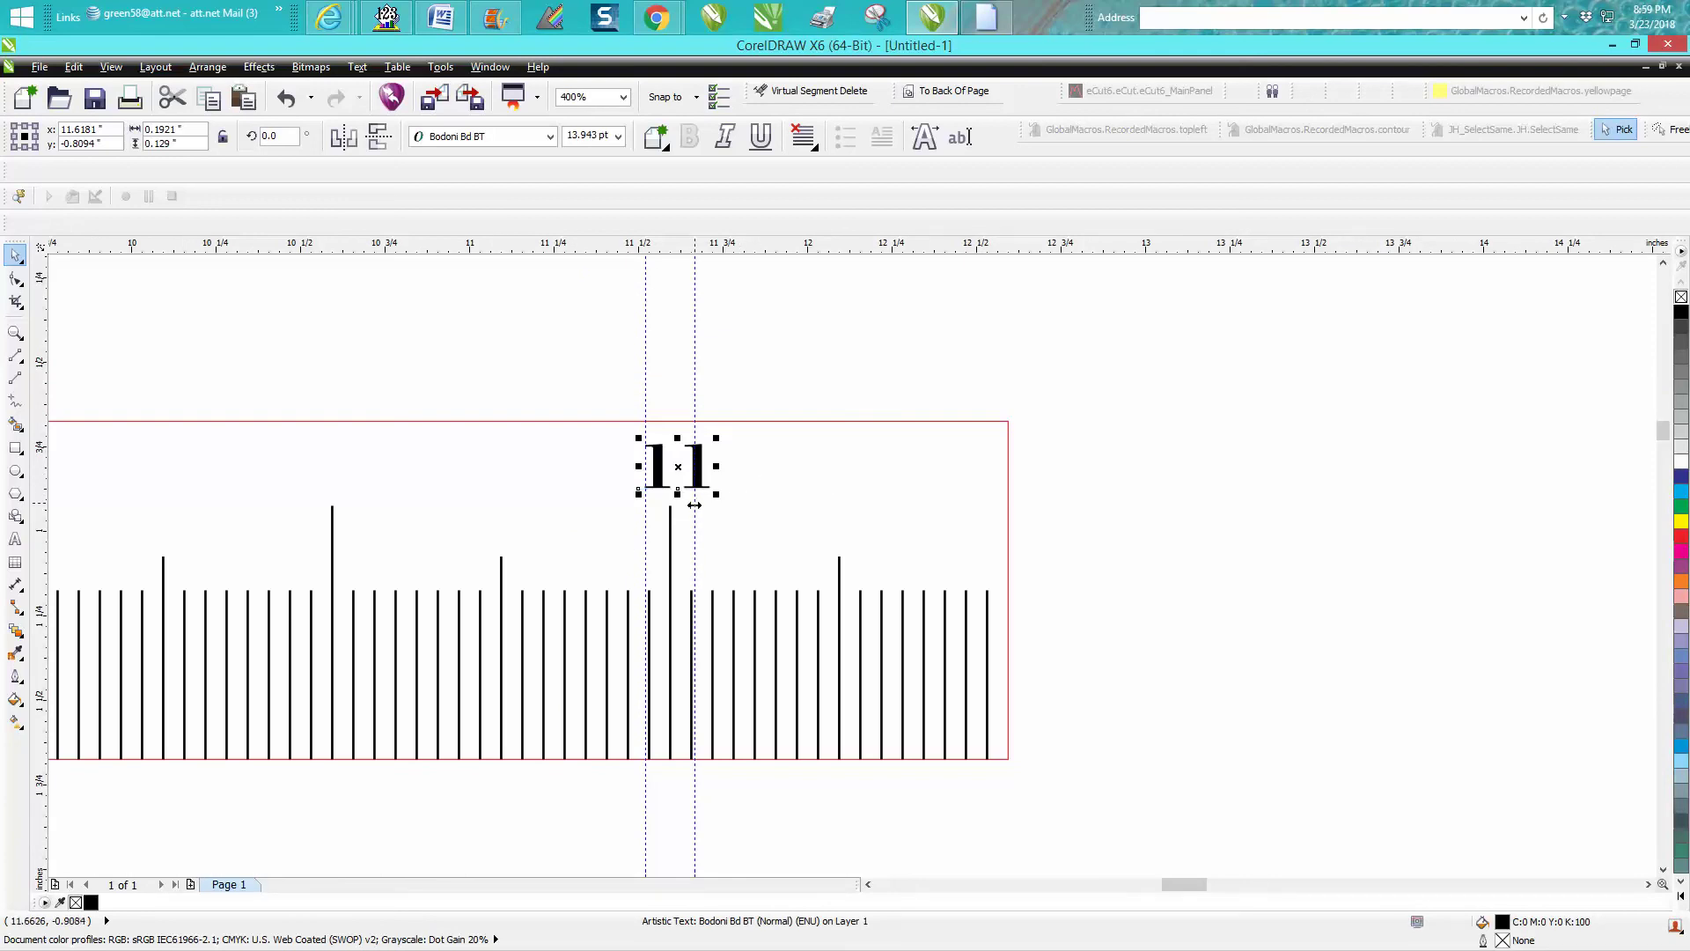
pyautogui.scroll(-1, 700, 512)
pyautogui.scroll(-1, 805, 507)
pyautogui.scroll(-1, 826, 502)
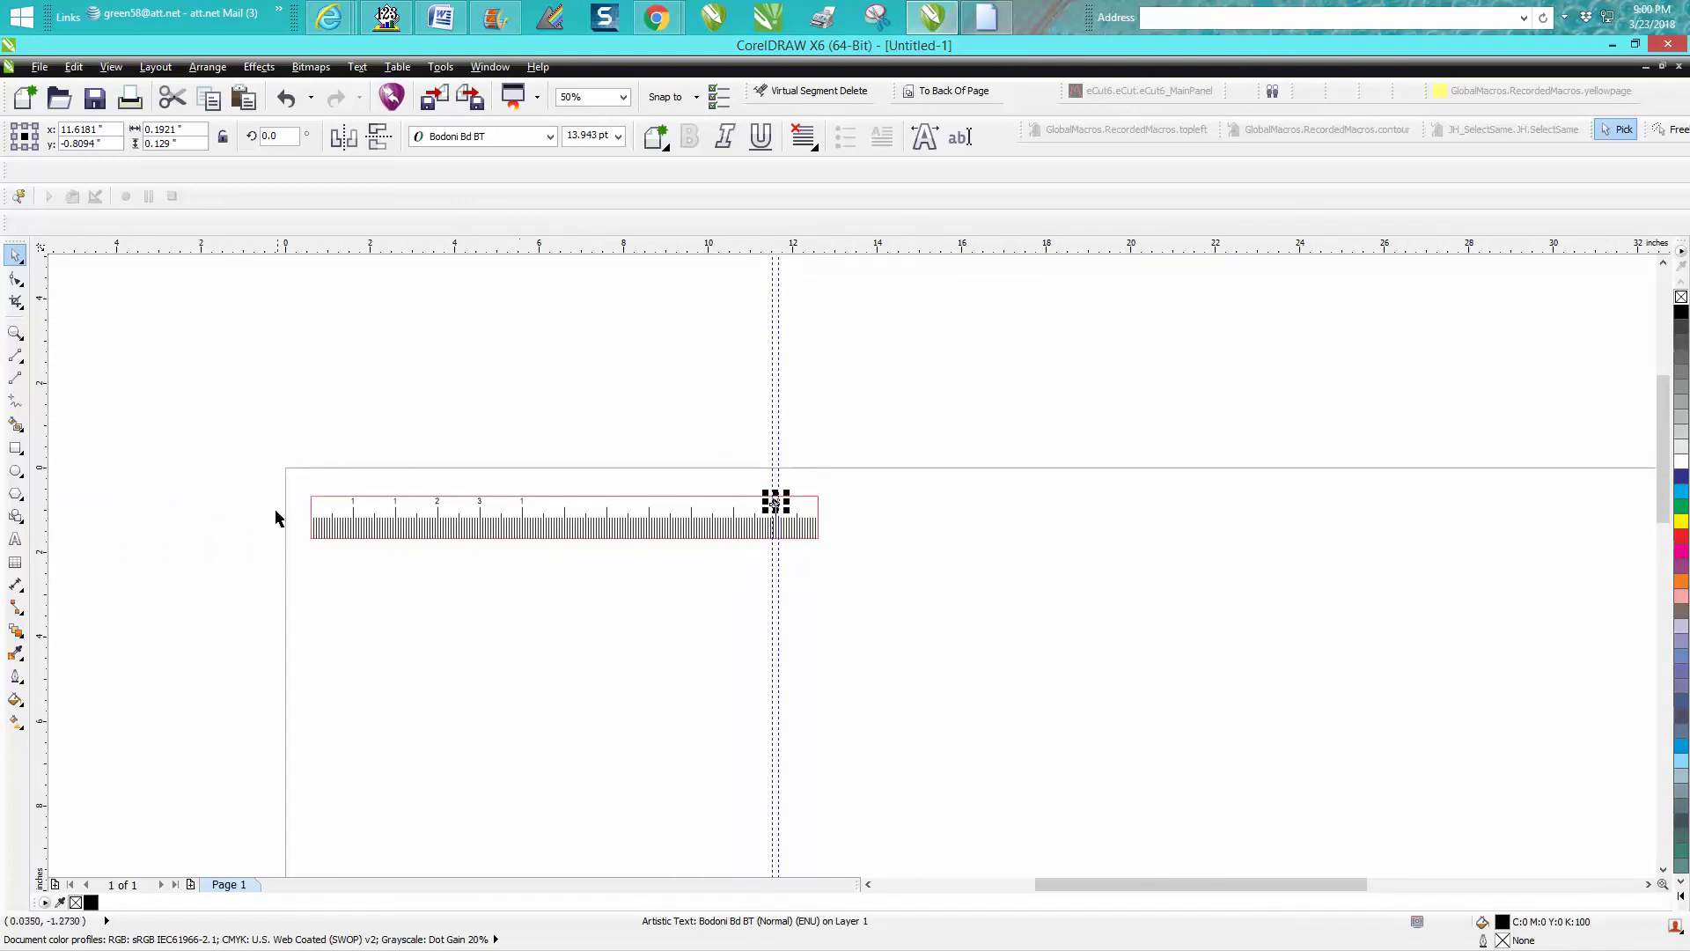
pyautogui.click(16, 331)
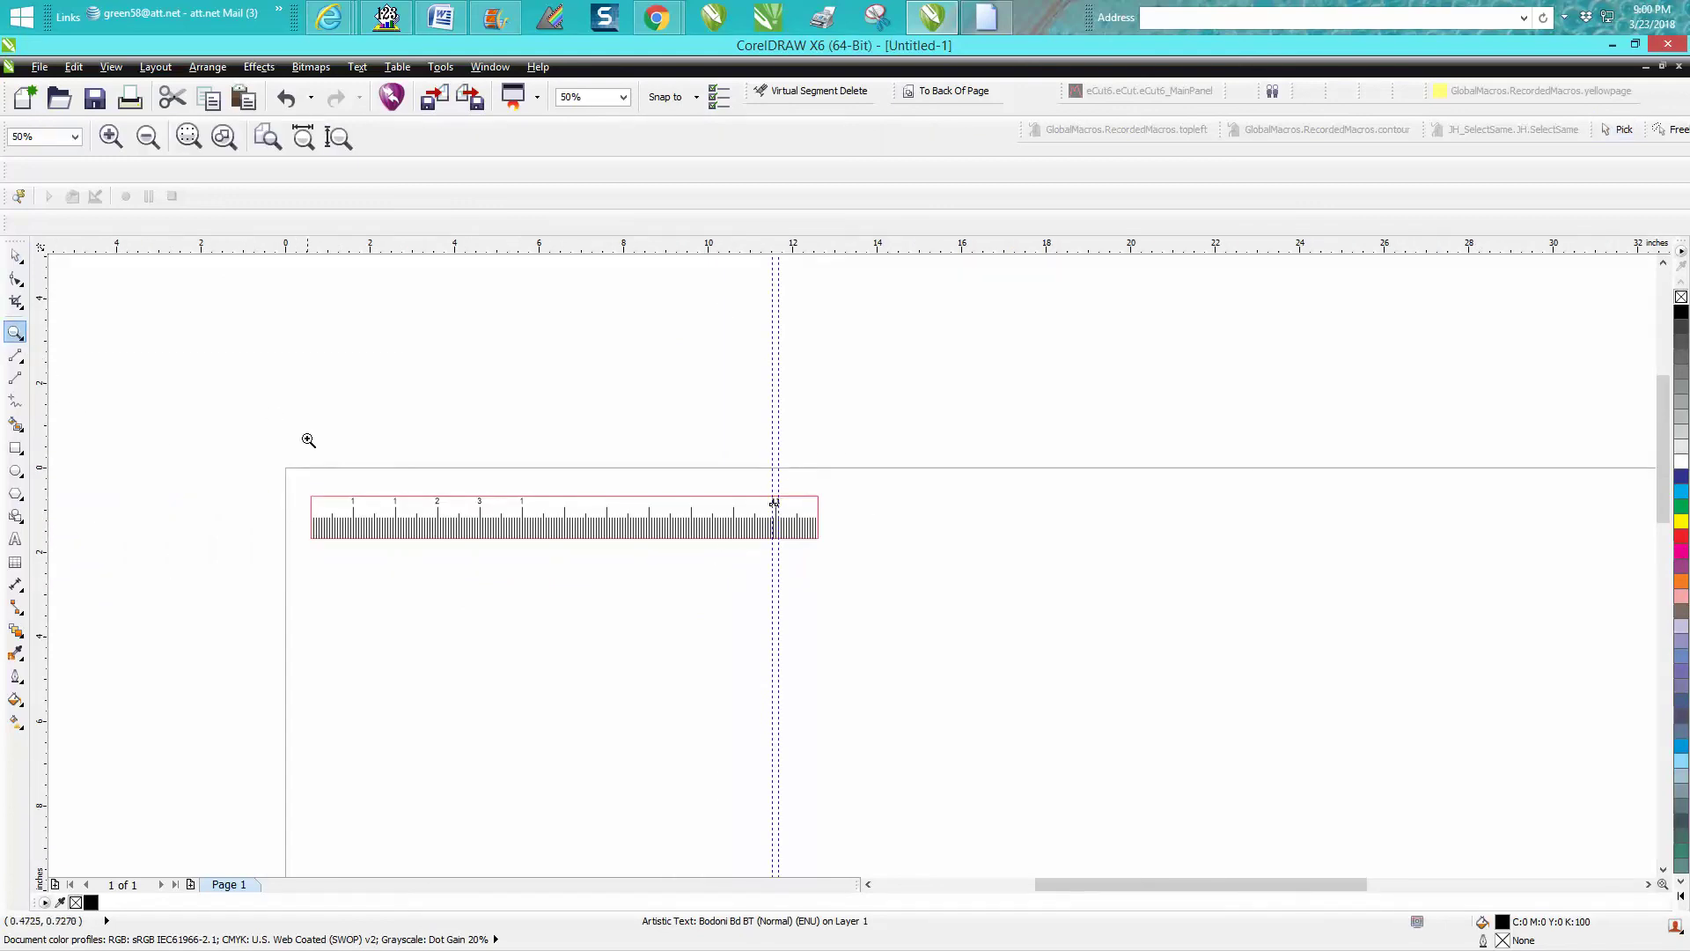
pyautogui.moveTo(309, 439); pyautogui.dragTo(958, 613)
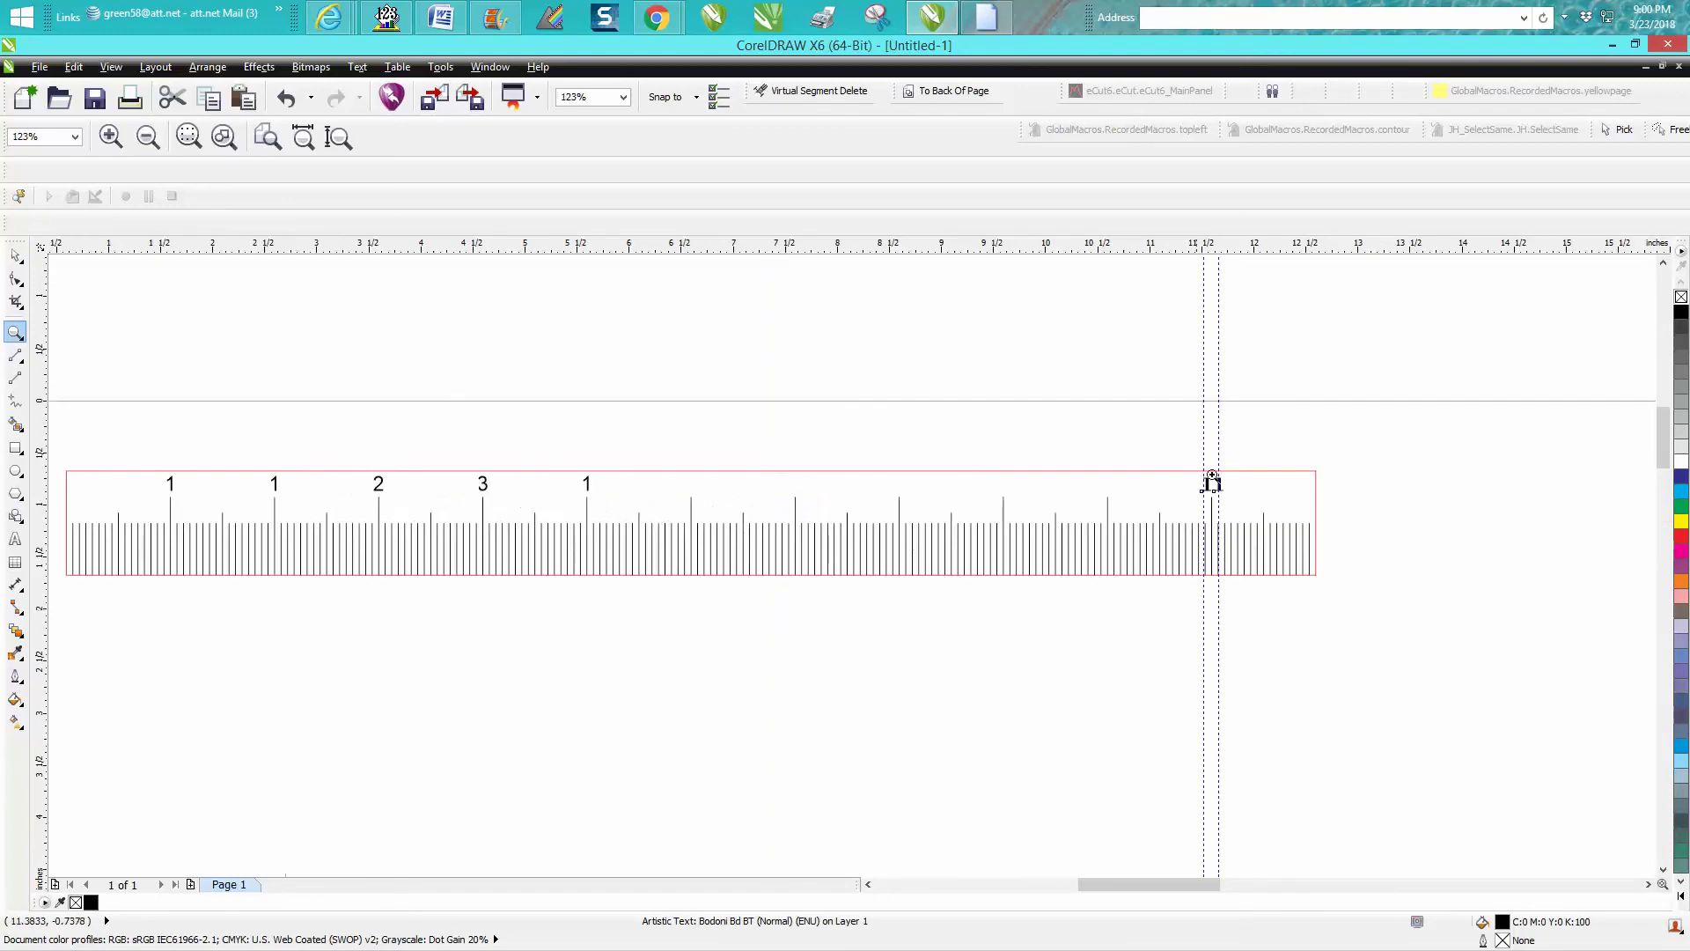